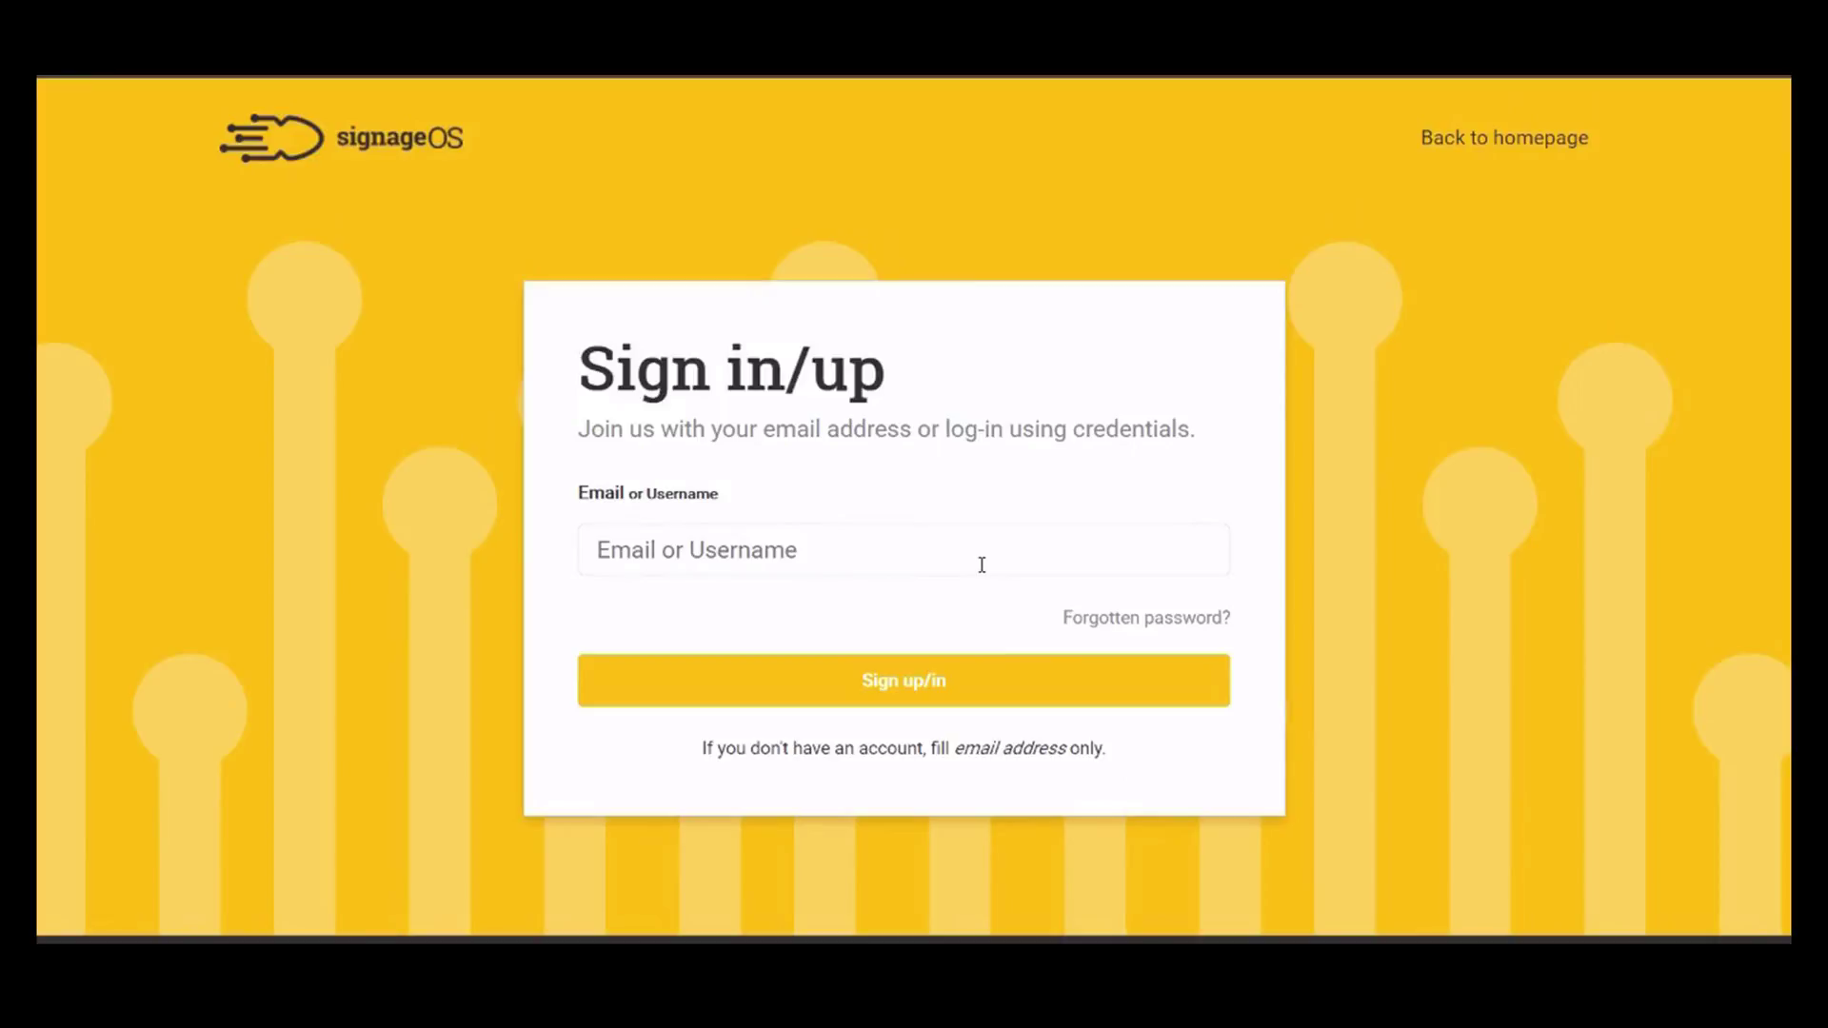
Sign in to signageOS Box with the account email and password
{"action": "left_click", "coordinate": [981, 565]}
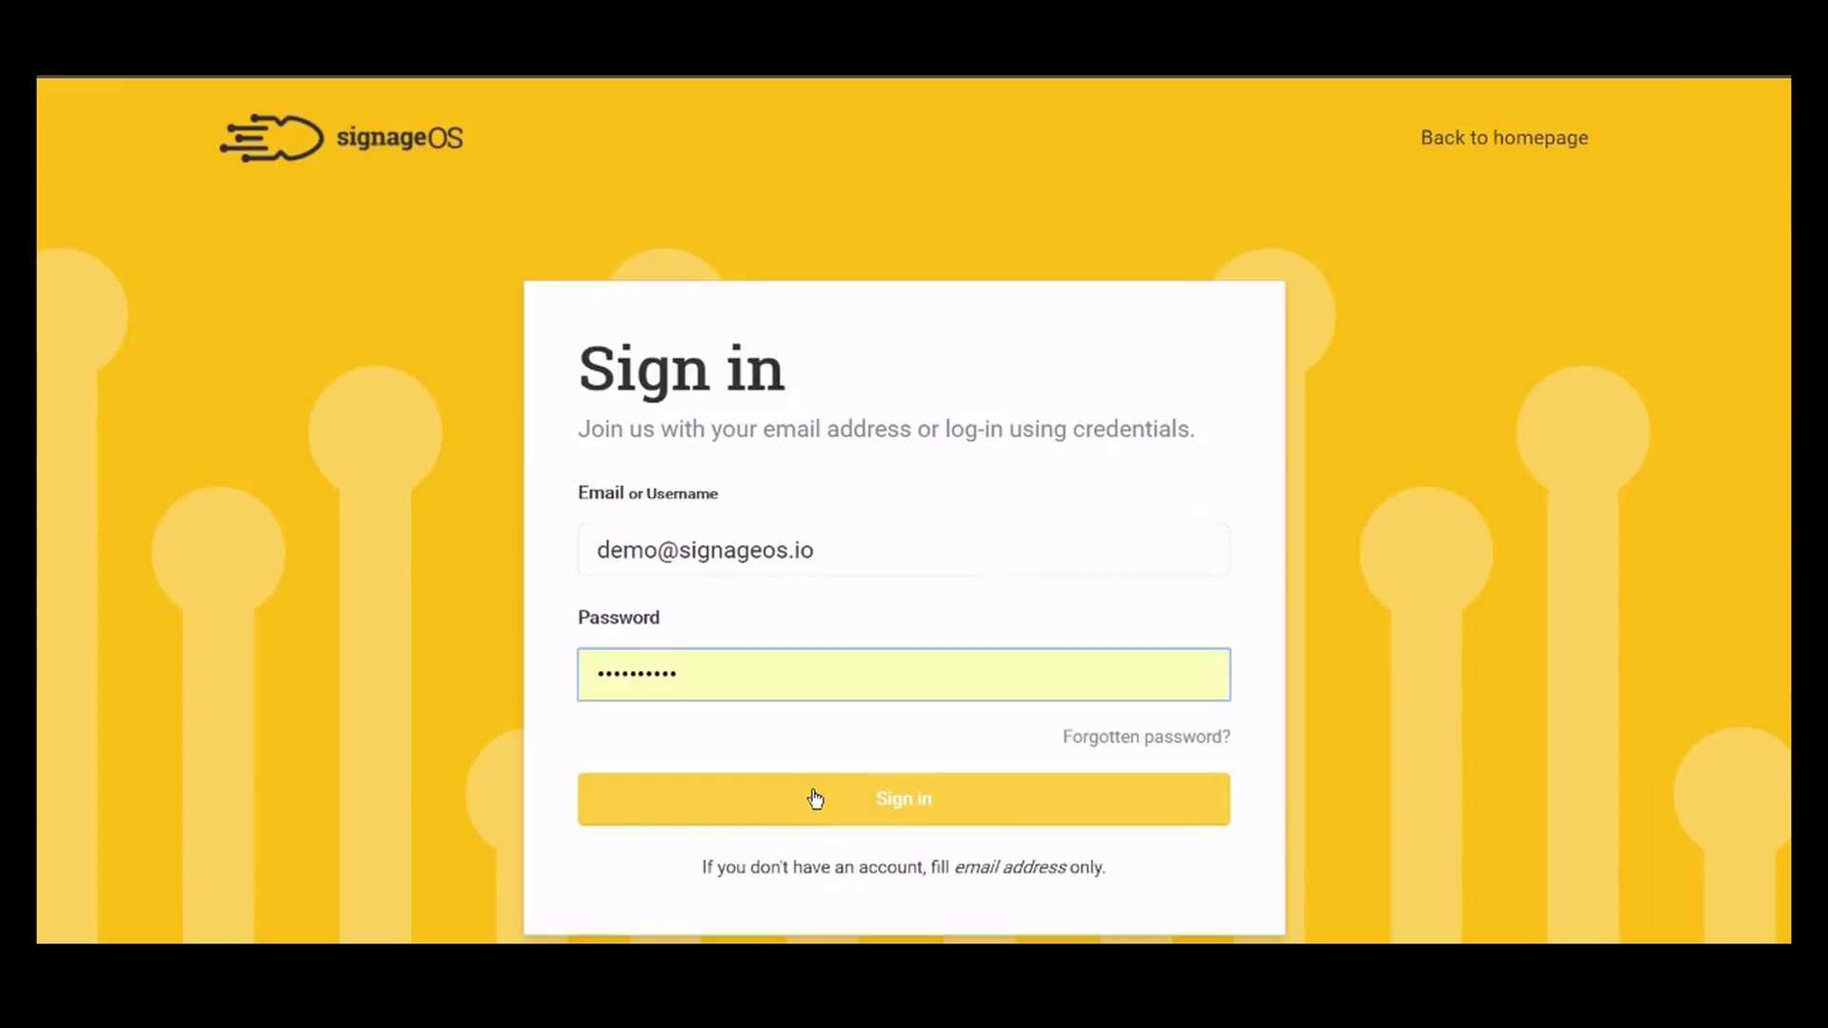
{"action": "left_click", "coordinate": [809, 798]}
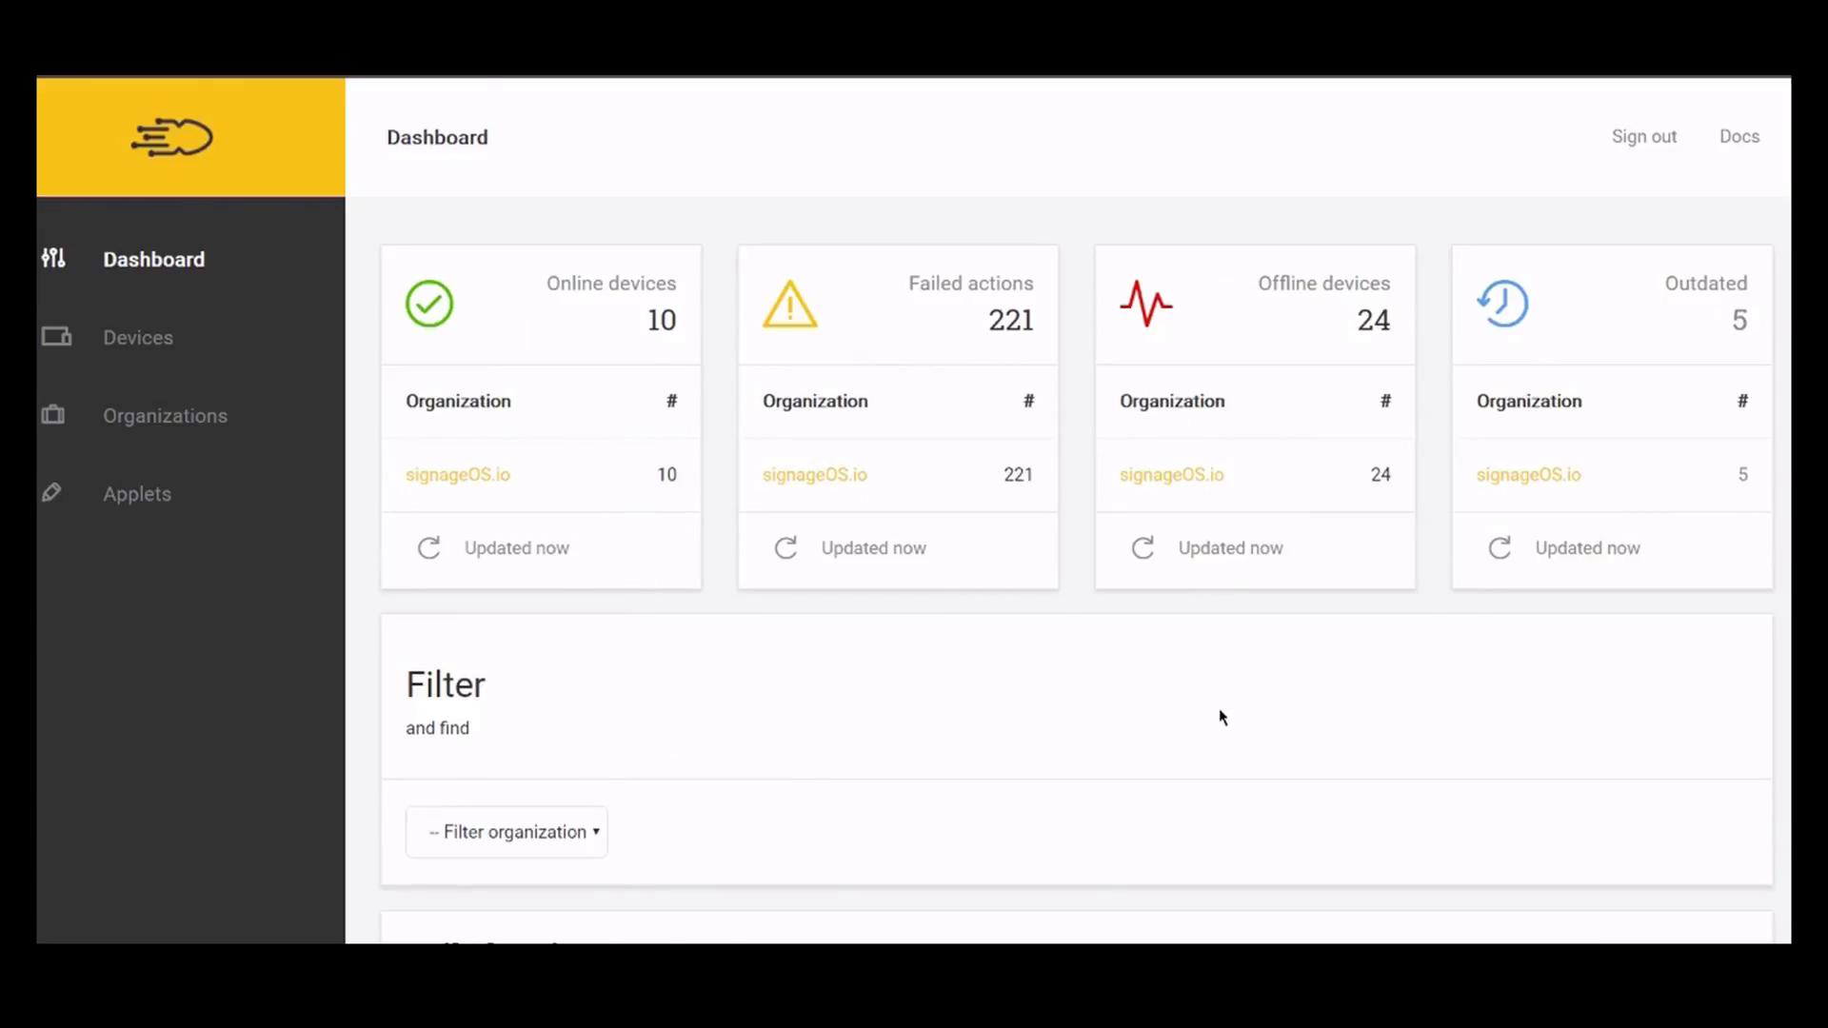
{"action": "scroll", "coordinate": [1223, 717], "scroll_direction": "down", "scroll_amount": 3}
{"action": "scroll", "coordinate": [1223, 717], "scroll_direction": "down", "scroll_amount": 4}
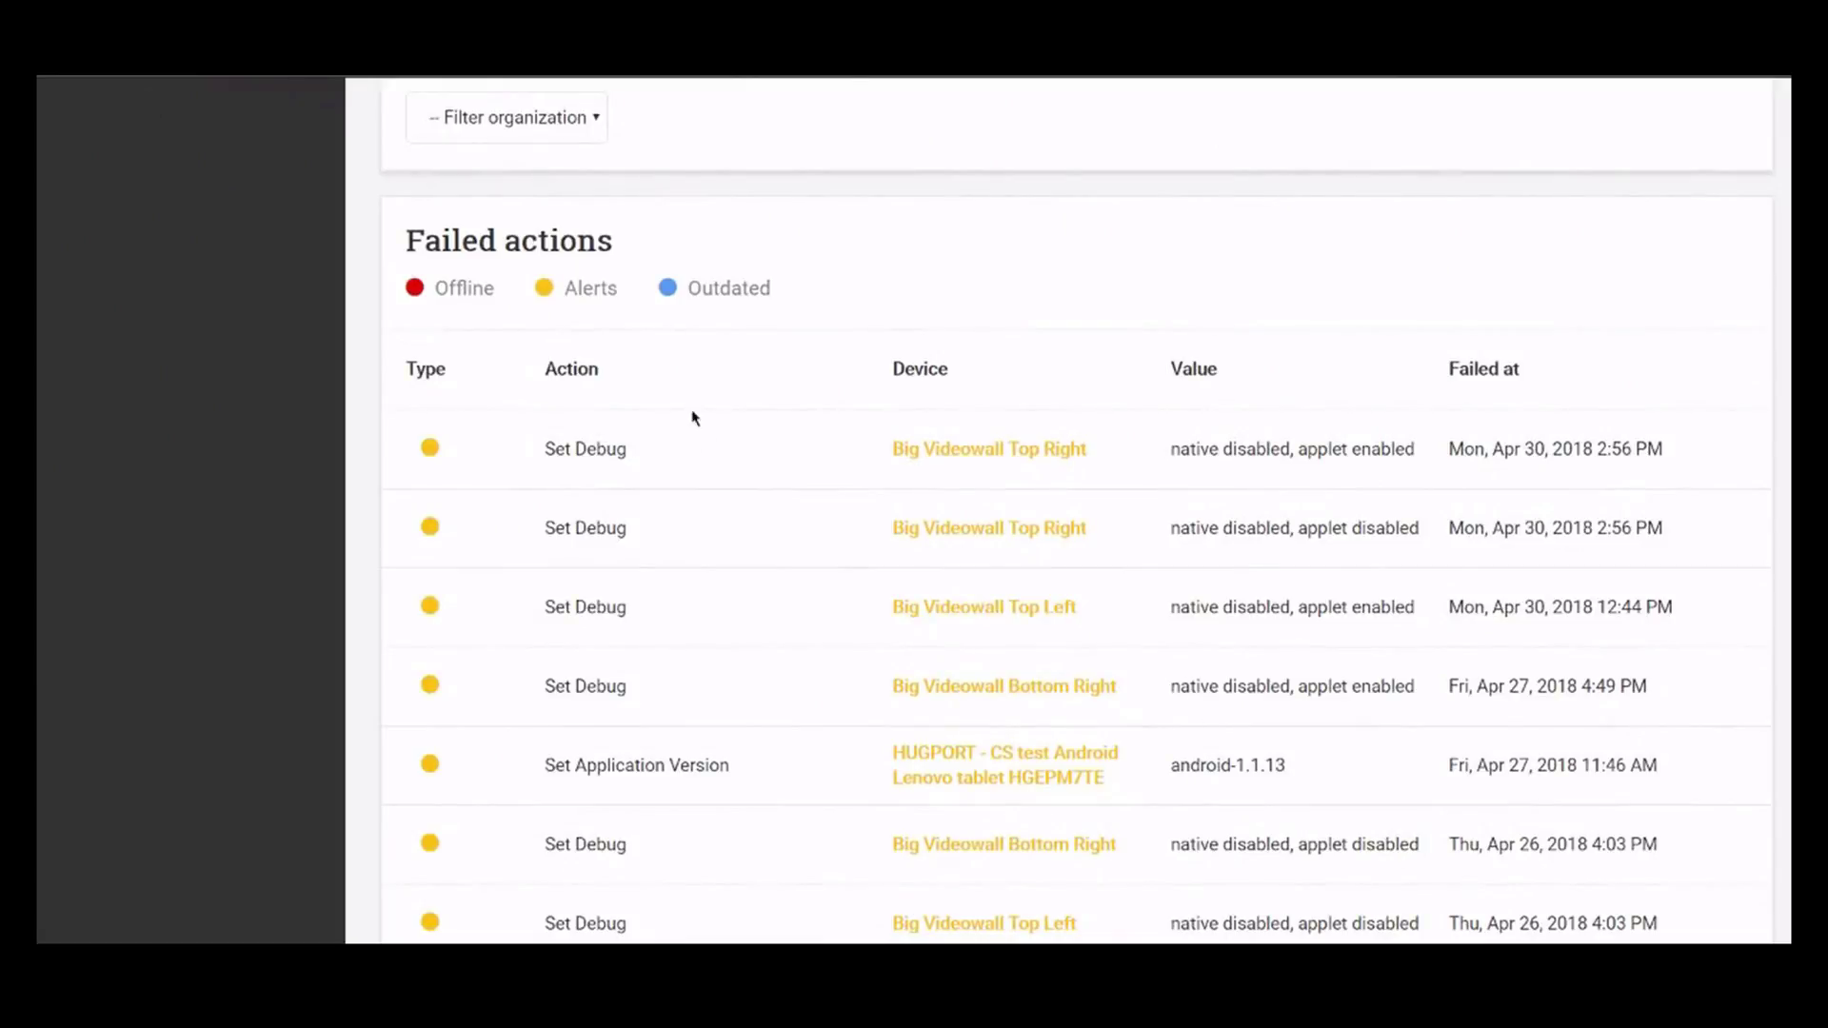
{"action": "scroll", "coordinate": [786, 621], "scroll_direction": "up", "scroll_amount": 2}
{"action": "scroll", "coordinate": [785, 618], "scroll_direction": "up", "scroll_amount": 5}
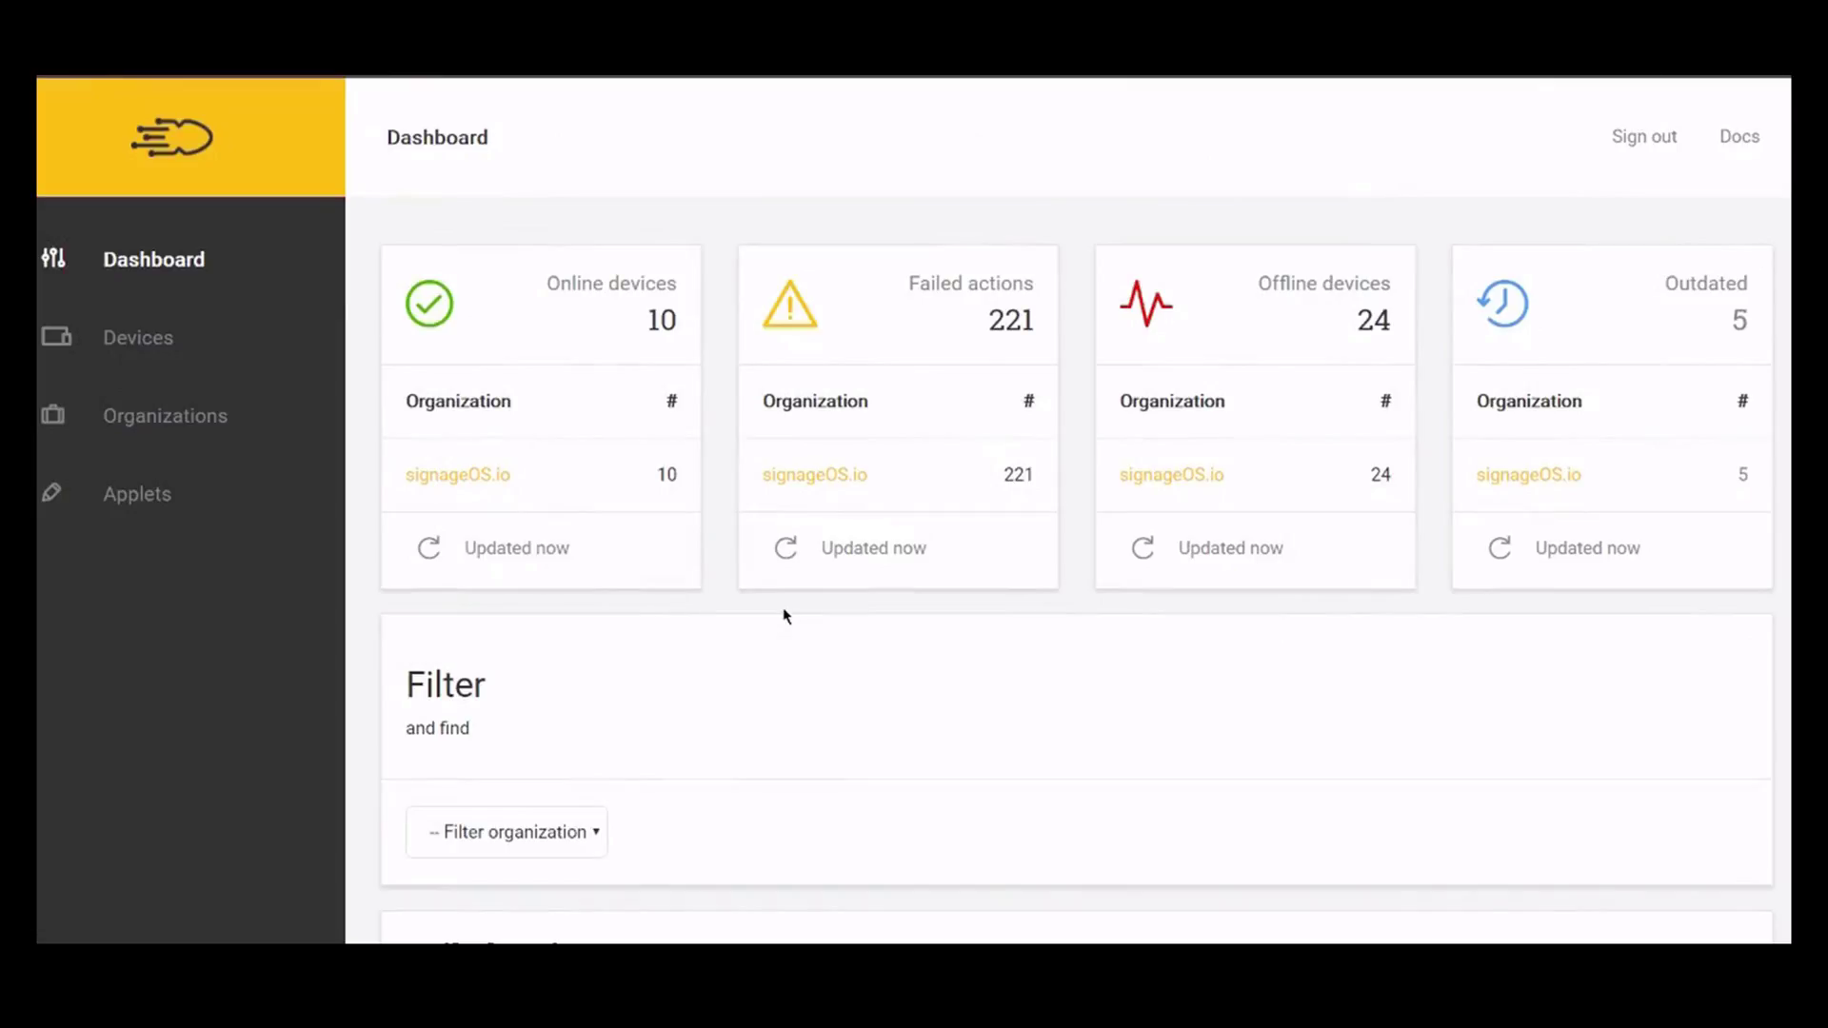
Create a new organization titled 'My testing organization'
{"action": "left_click", "coordinate": [212, 427]}
{"action": "left_click", "coordinate": [533, 766]}
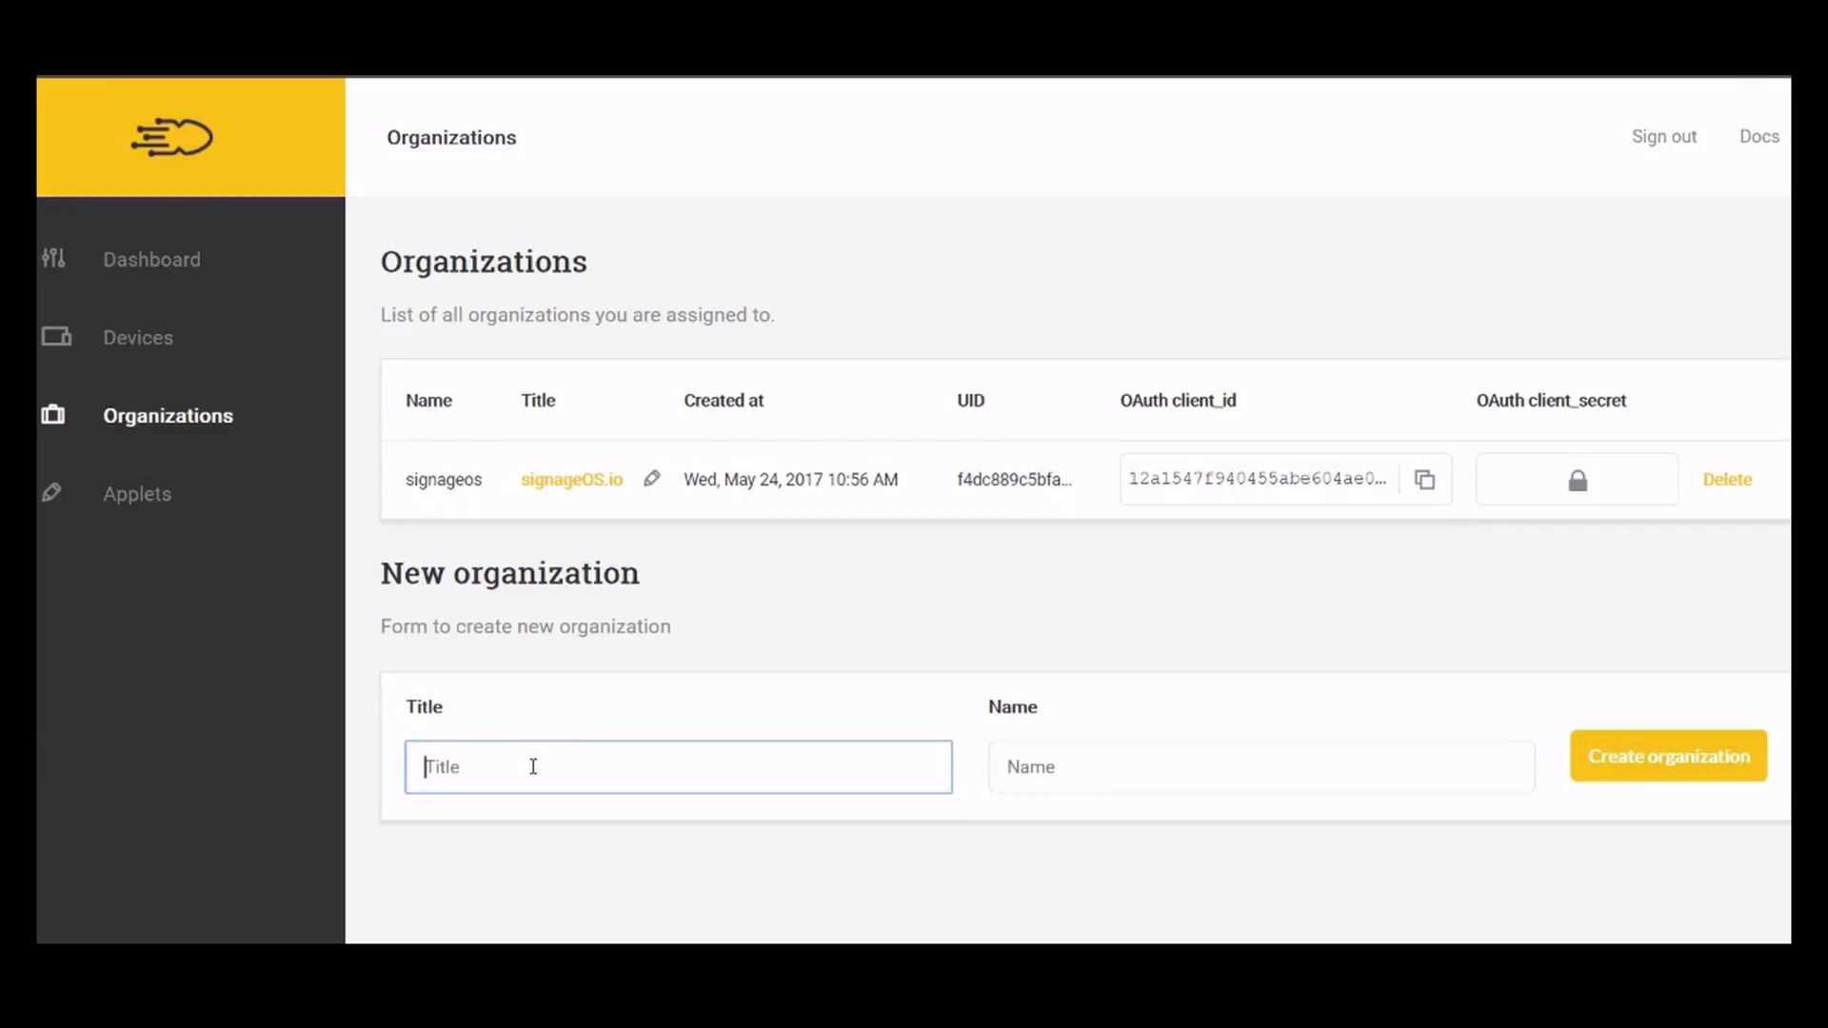
{"action": "type", "text": "My t"}
{"action": "type", "text": "esting org"}
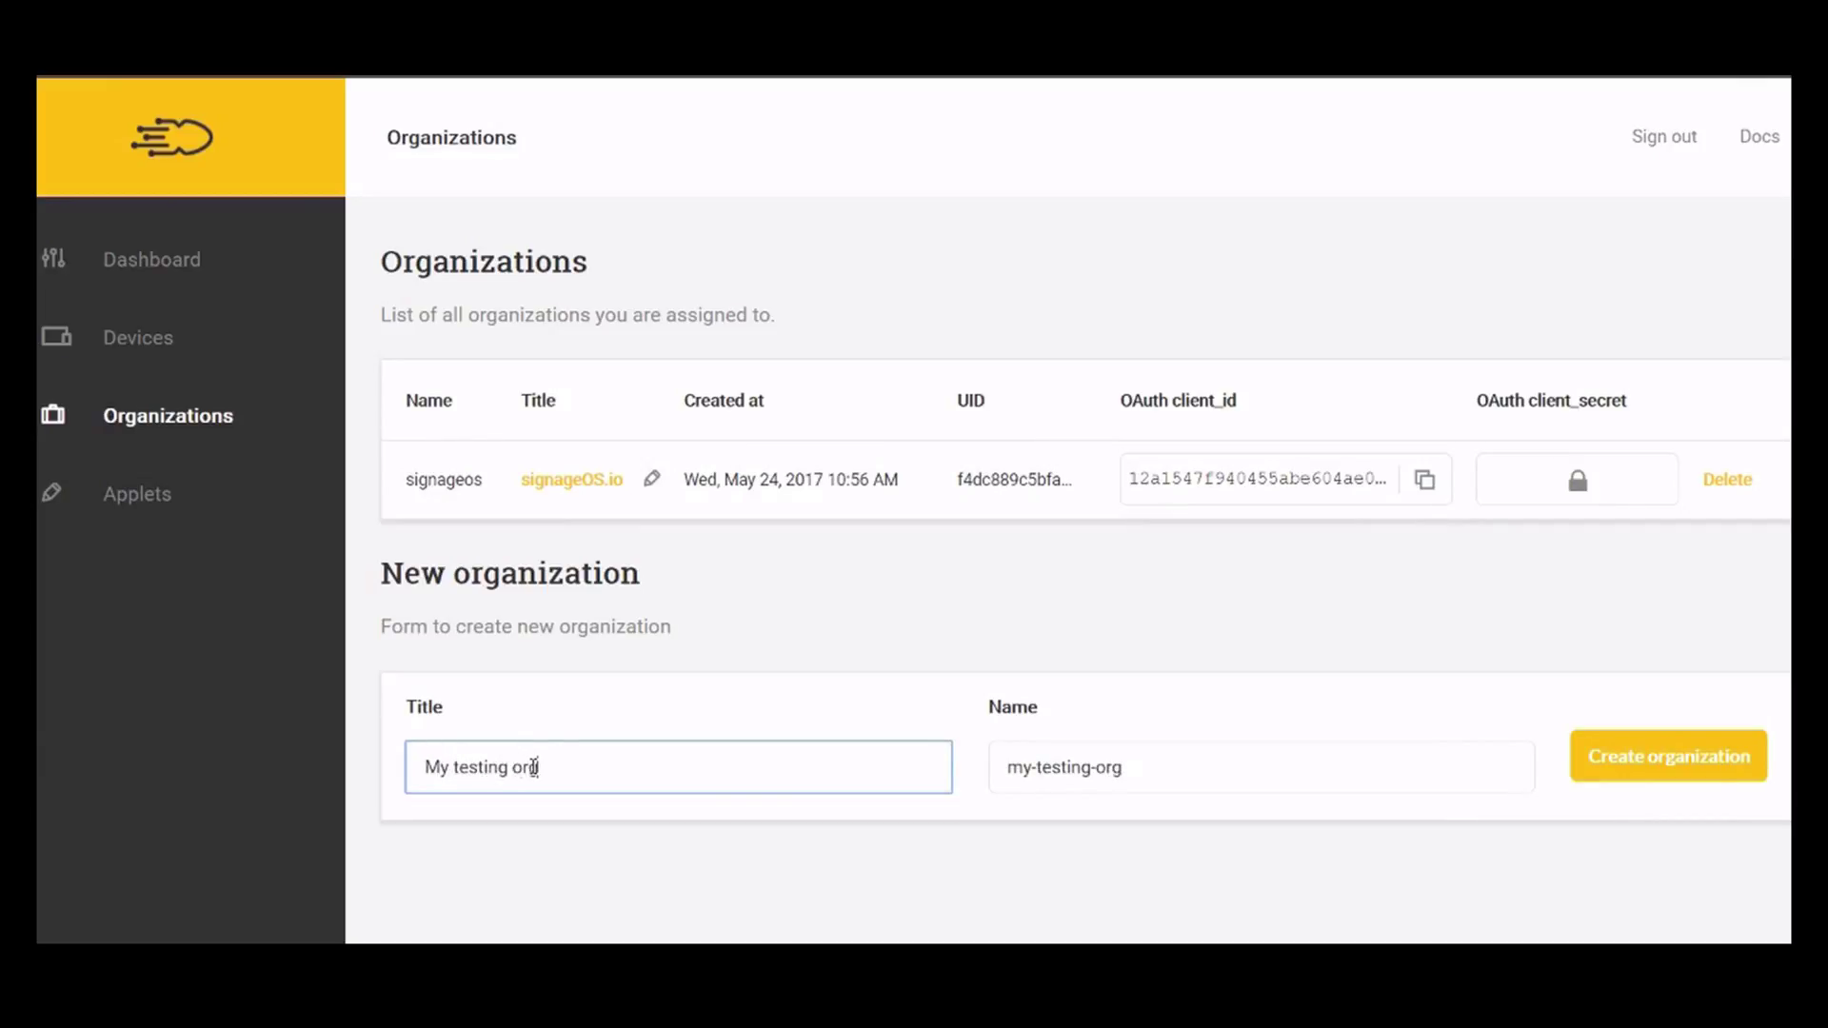
{"action": "type", "text": "anization"}
{"action": "left_click", "coordinate": [1704, 759]}
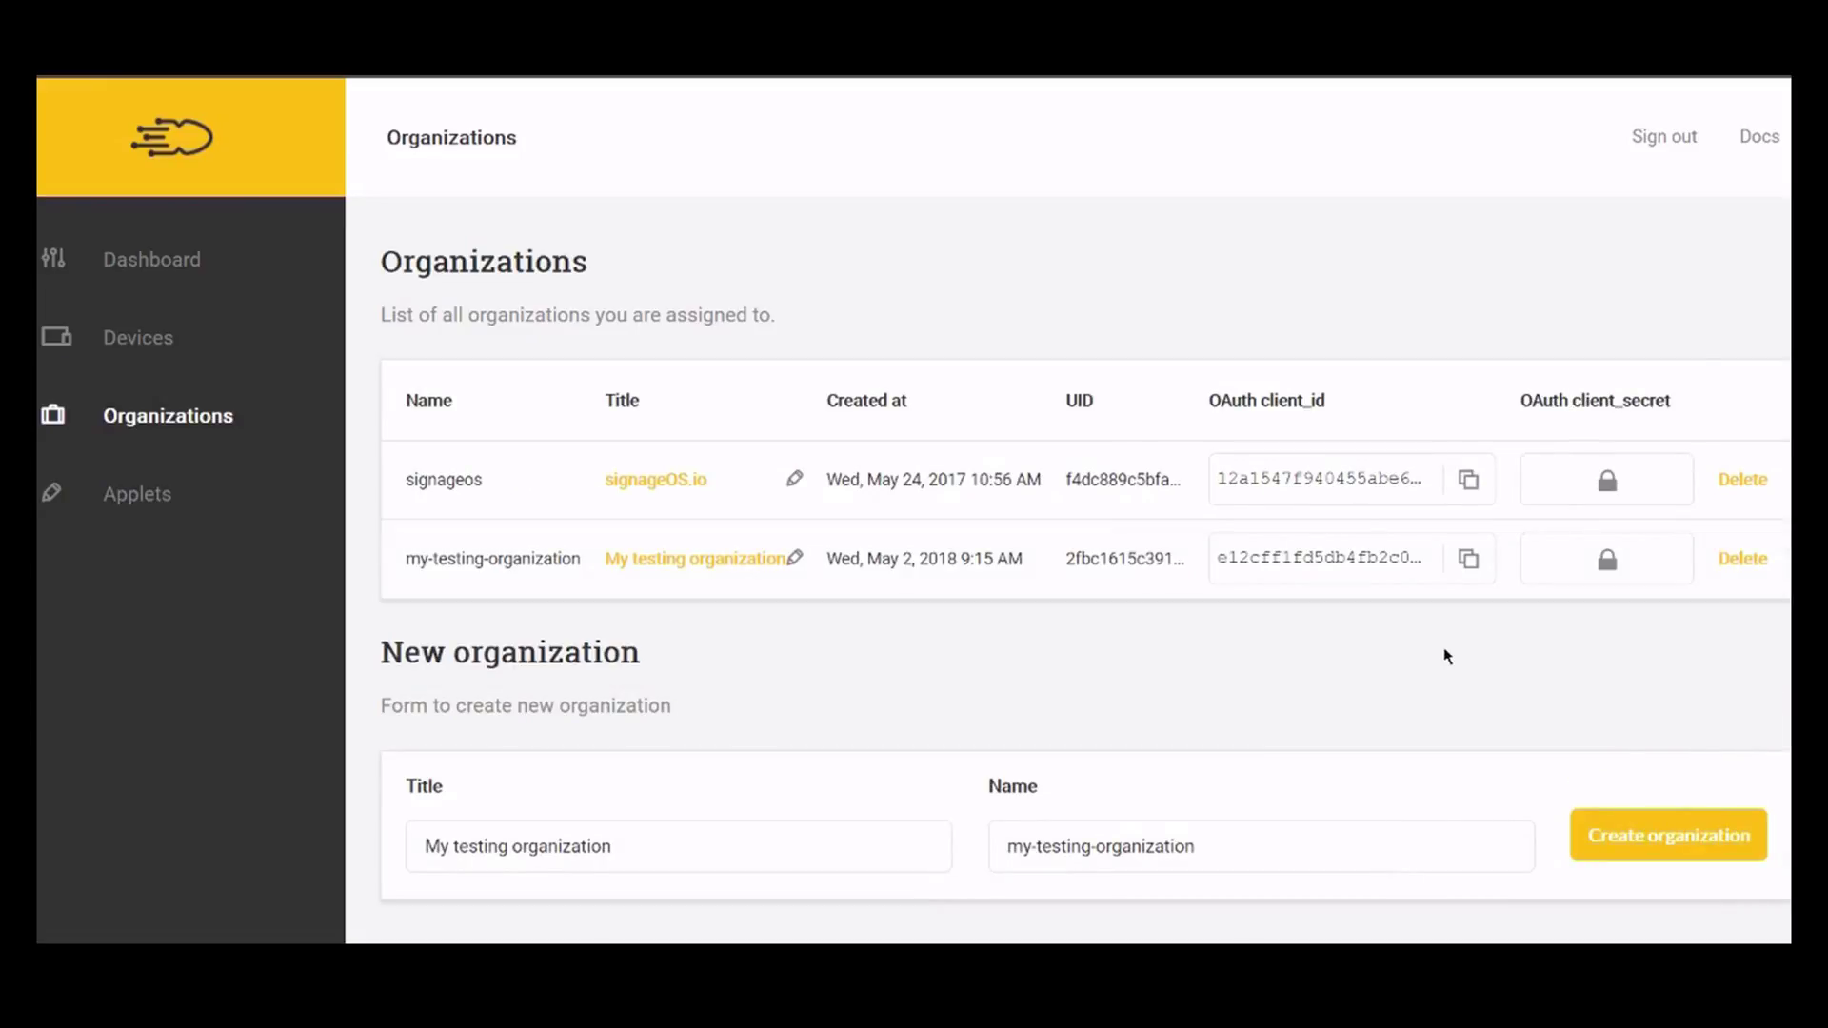
Review the organization's OAuth client_id and details page, then go to Applets
{"action": "left_click_drag", "start_coordinate": [1237, 561], "coordinate": [1415, 564]}
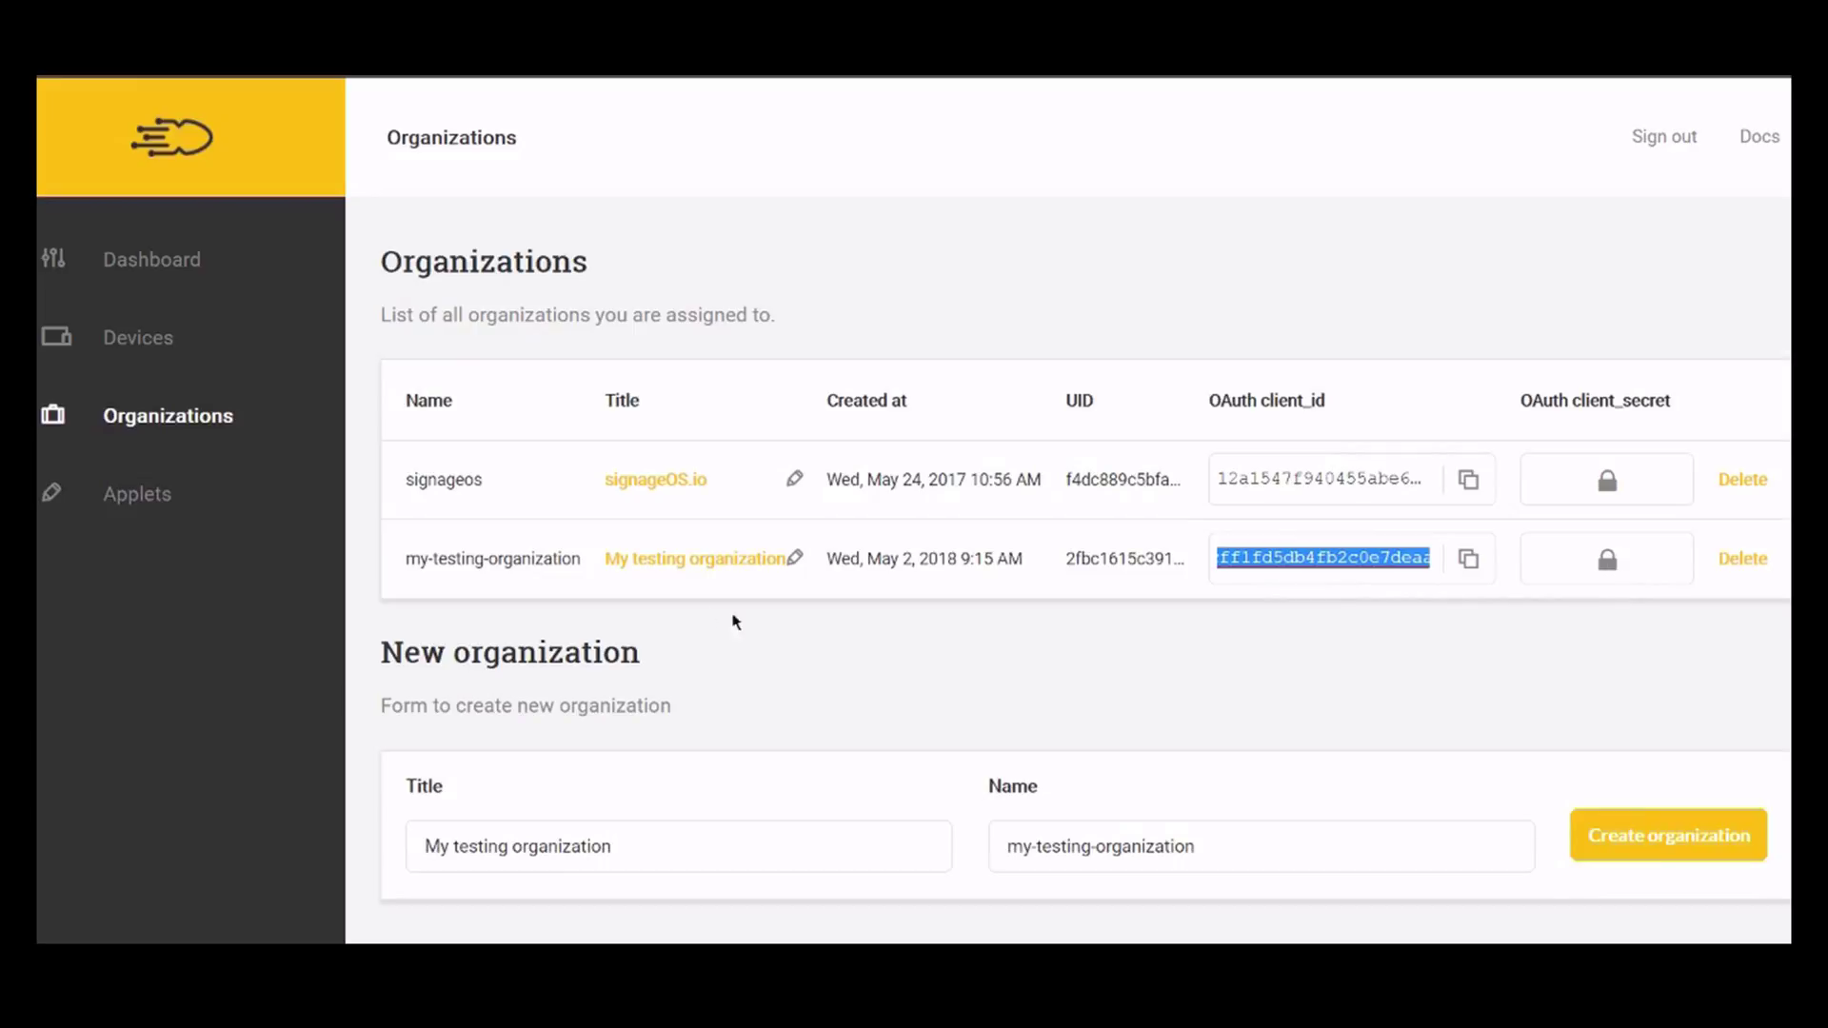
{"action": "left_click", "coordinate": [686, 564]}
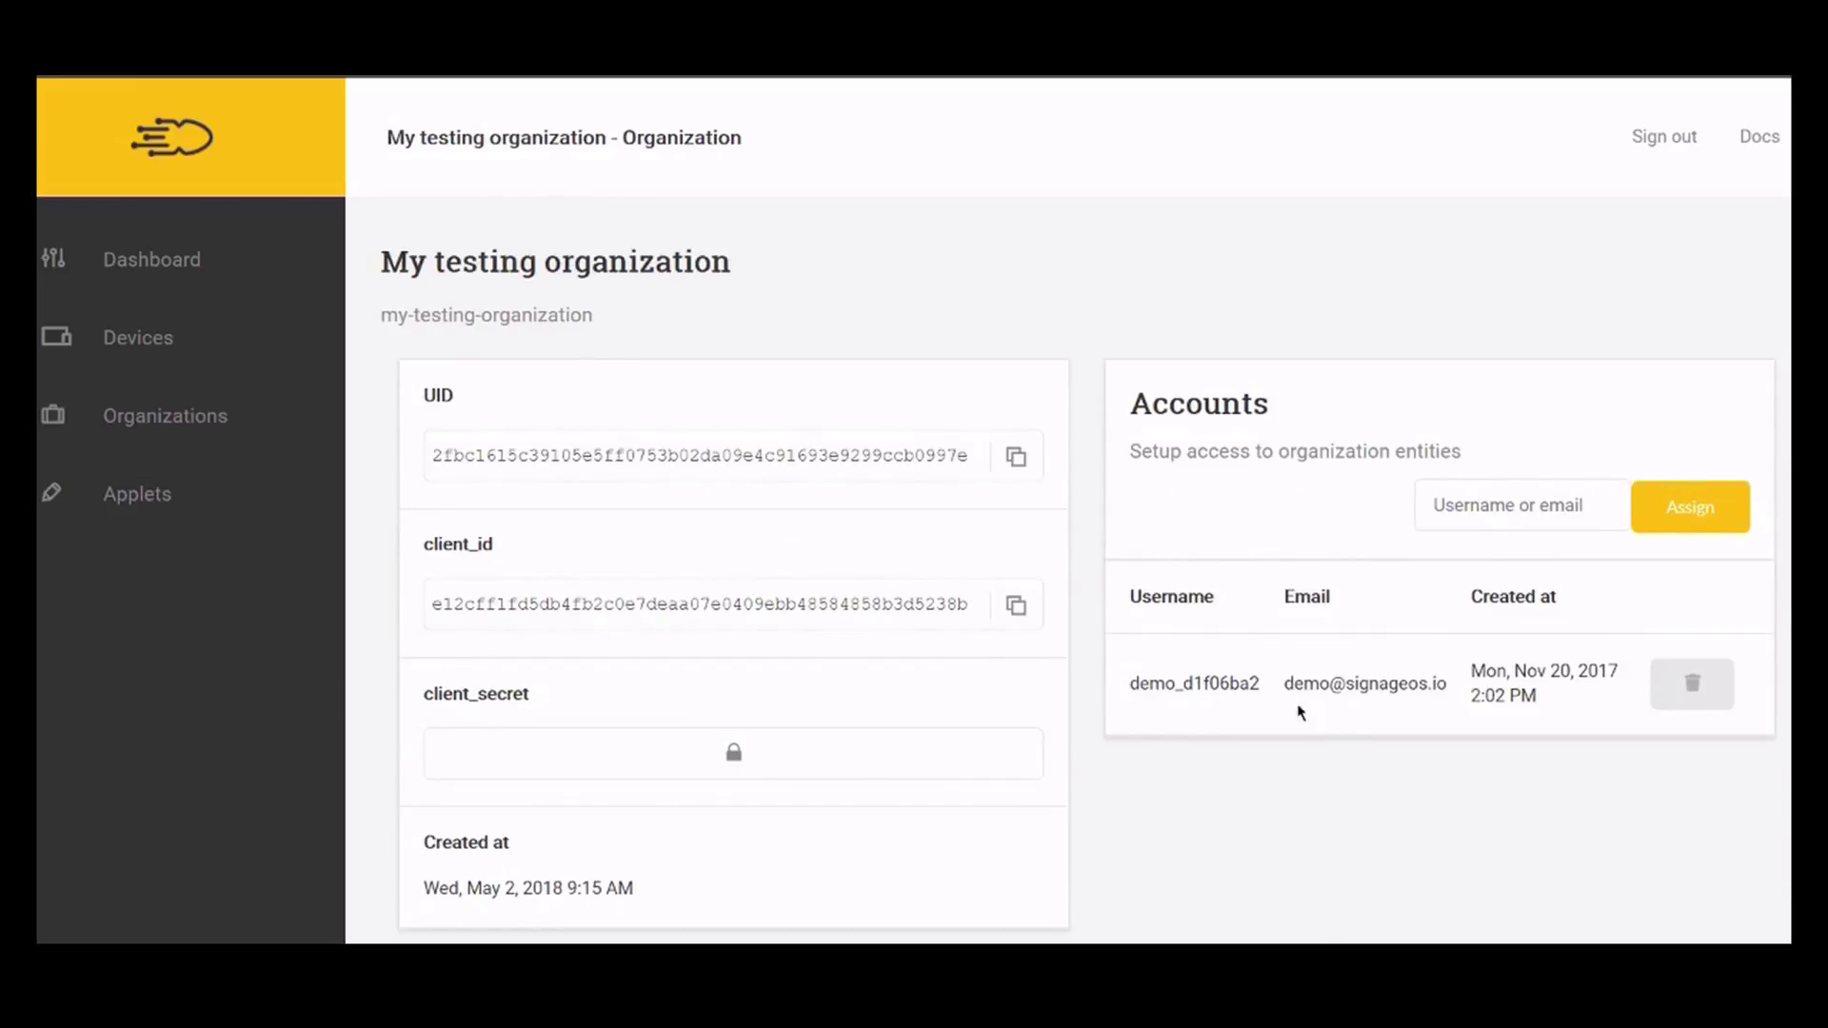
{"action": "left_click", "coordinate": [1514, 512]}
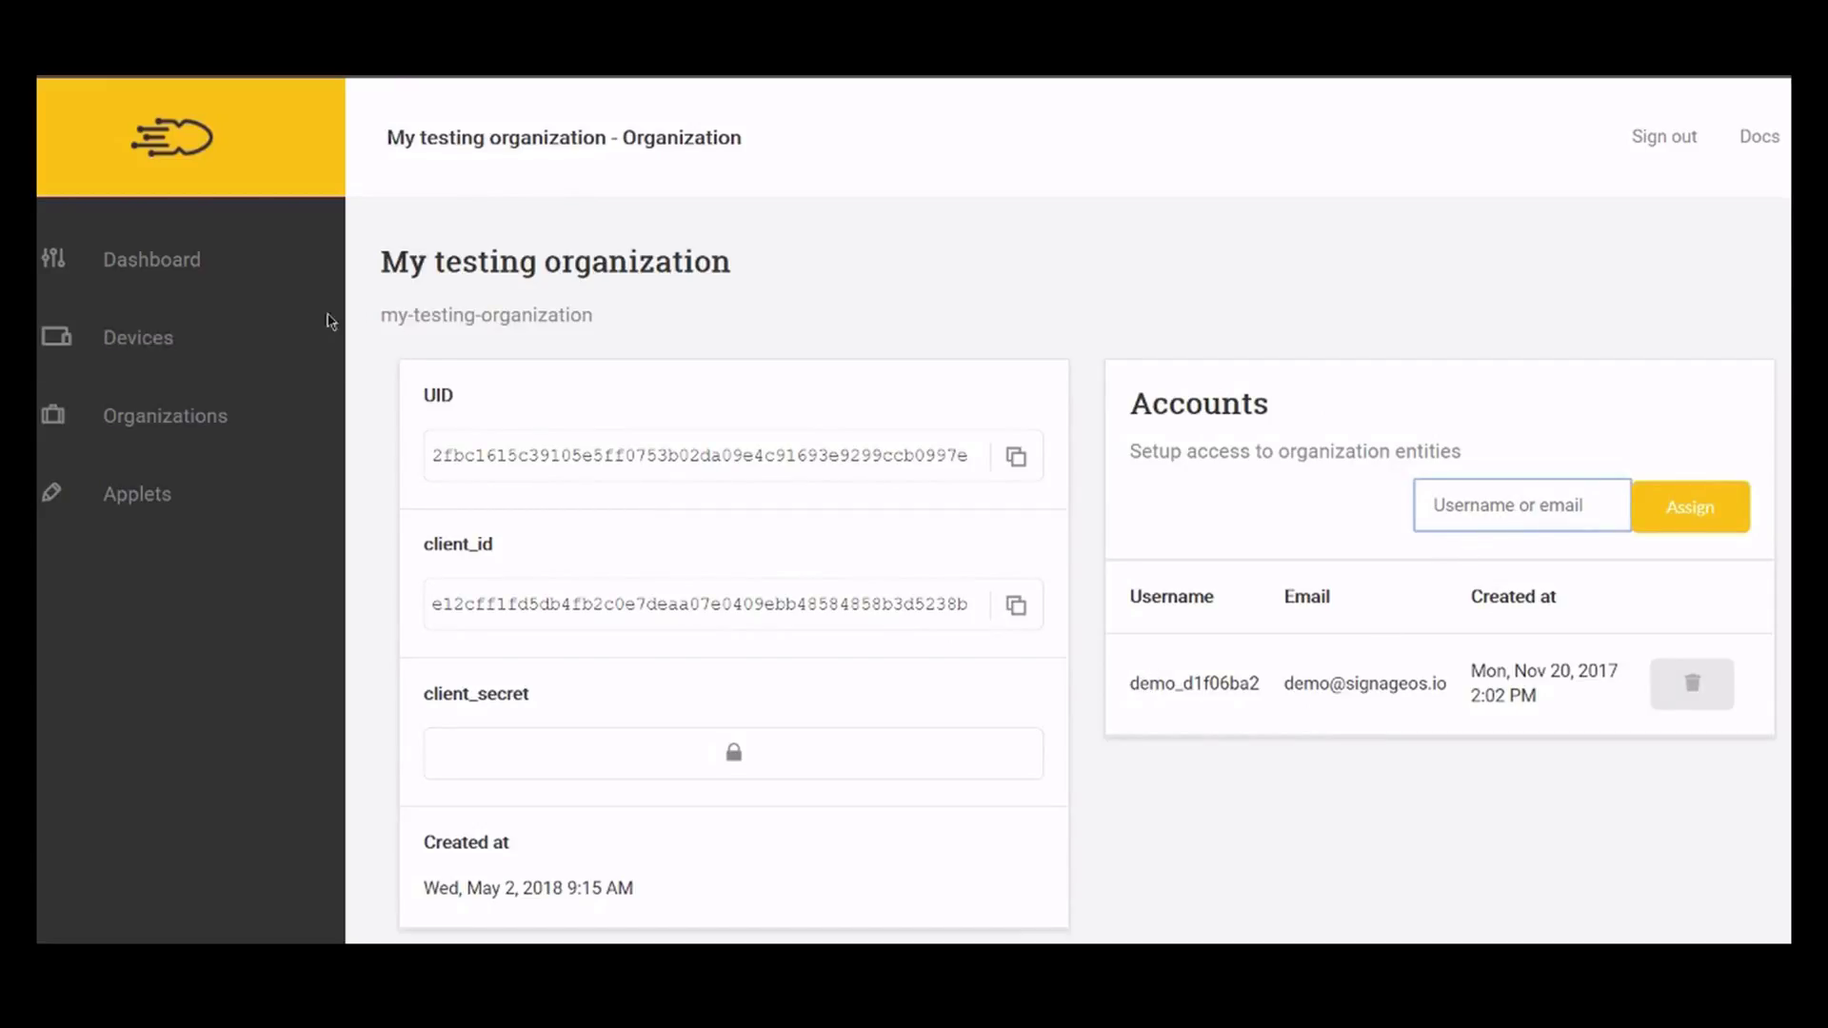
{"action": "left_click", "coordinate": [202, 516]}
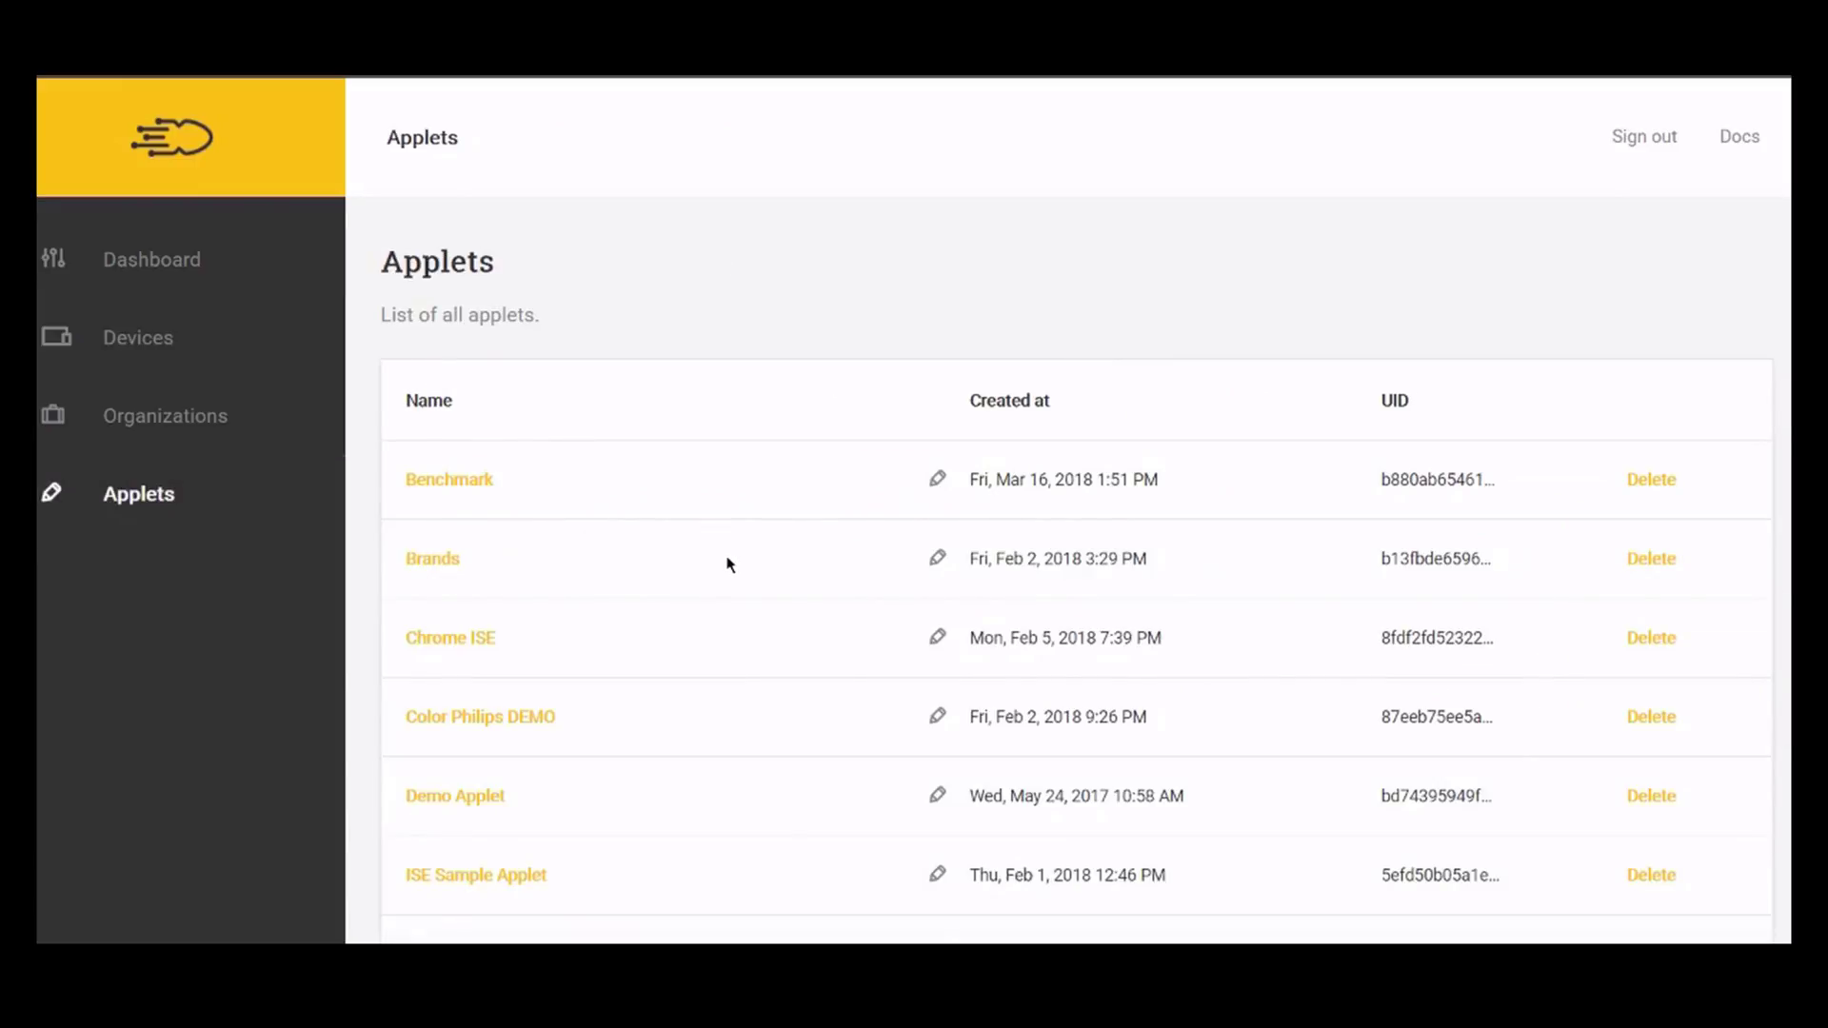
Create applet 'New Applet - HTML5 Player' assigned to My testing organization
{"action": "scroll", "coordinate": [729, 565], "scroll_direction": "down", "scroll_amount": 3}
{"action": "scroll", "coordinate": [729, 565], "scroll_direction": "down", "scroll_amount": 4}
{"action": "scroll", "coordinate": [728, 564], "scroll_direction": "down", "scroll_amount": 3}
{"action": "scroll", "coordinate": [726, 572], "scroll_direction": "down", "scroll_amount": 4}
{"action": "scroll", "coordinate": [724, 578], "scroll_direction": "down", "scroll_amount": 6}
{"action": "scroll", "coordinate": [723, 585], "scroll_direction": "down", "scroll_amount": 8}
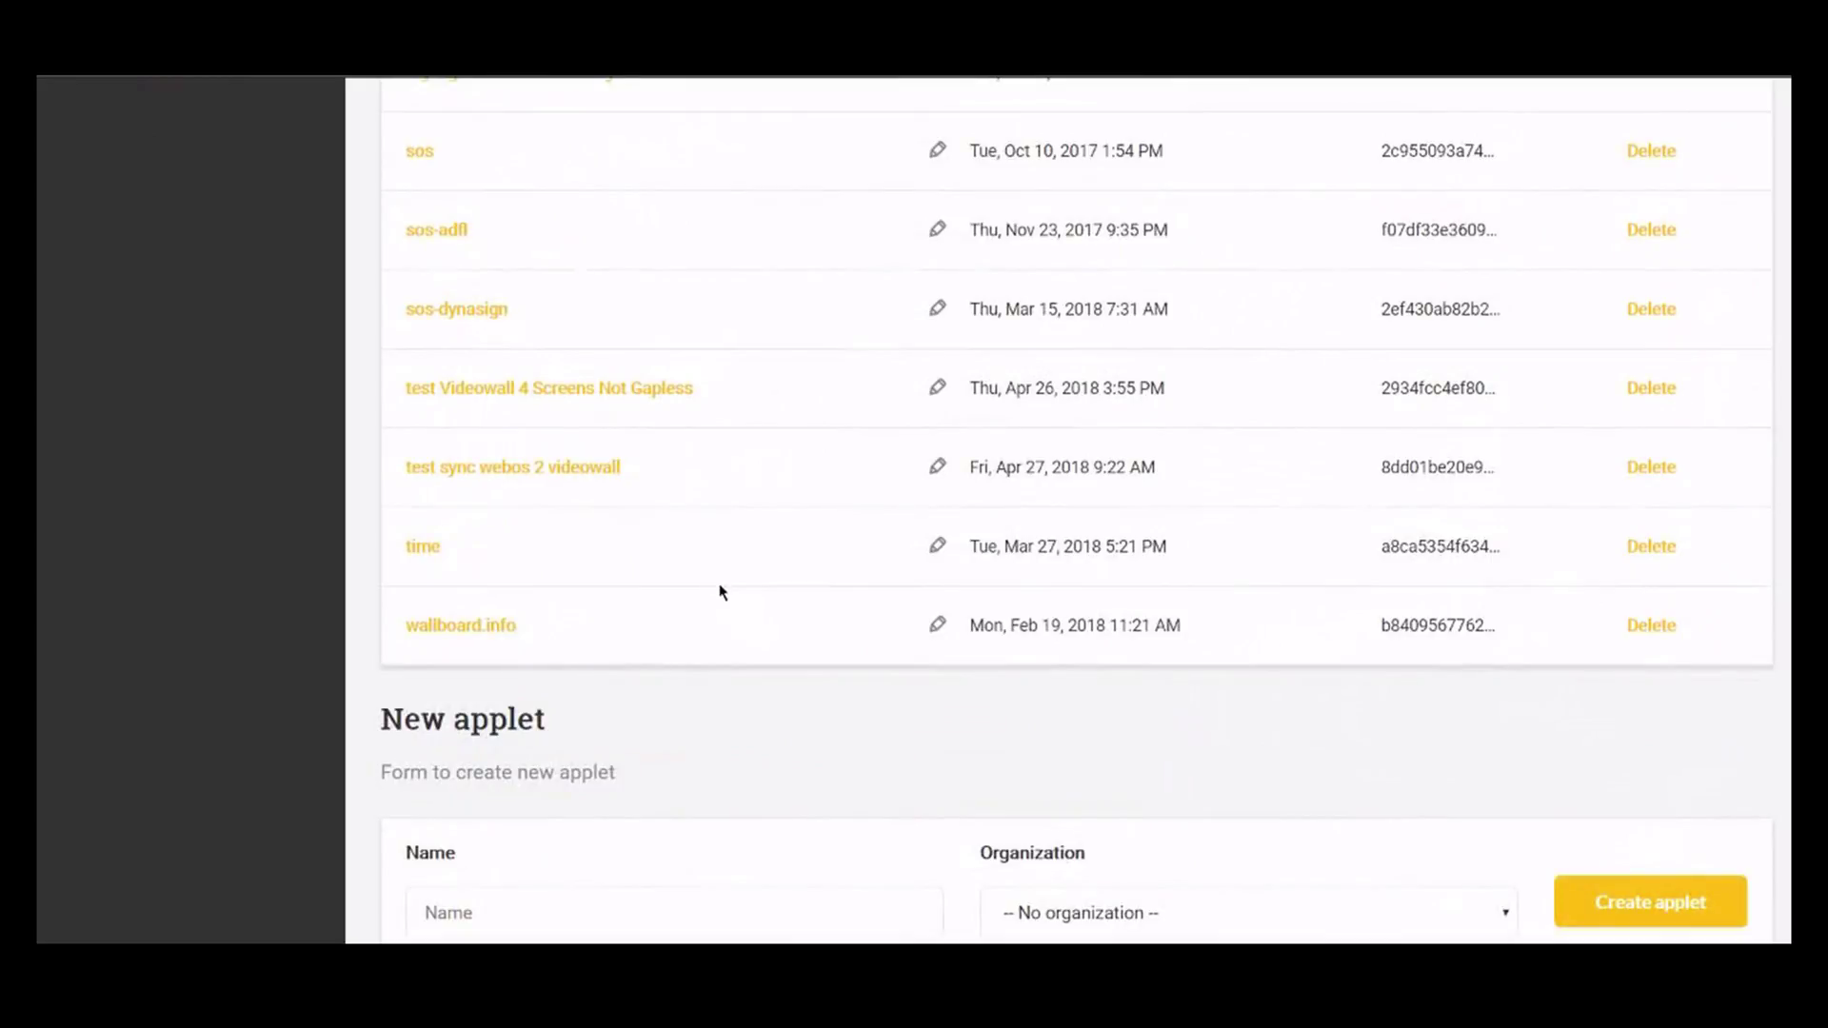
{"action": "left_click", "coordinate": [740, 899]}
{"action": "type", "text": "N"}
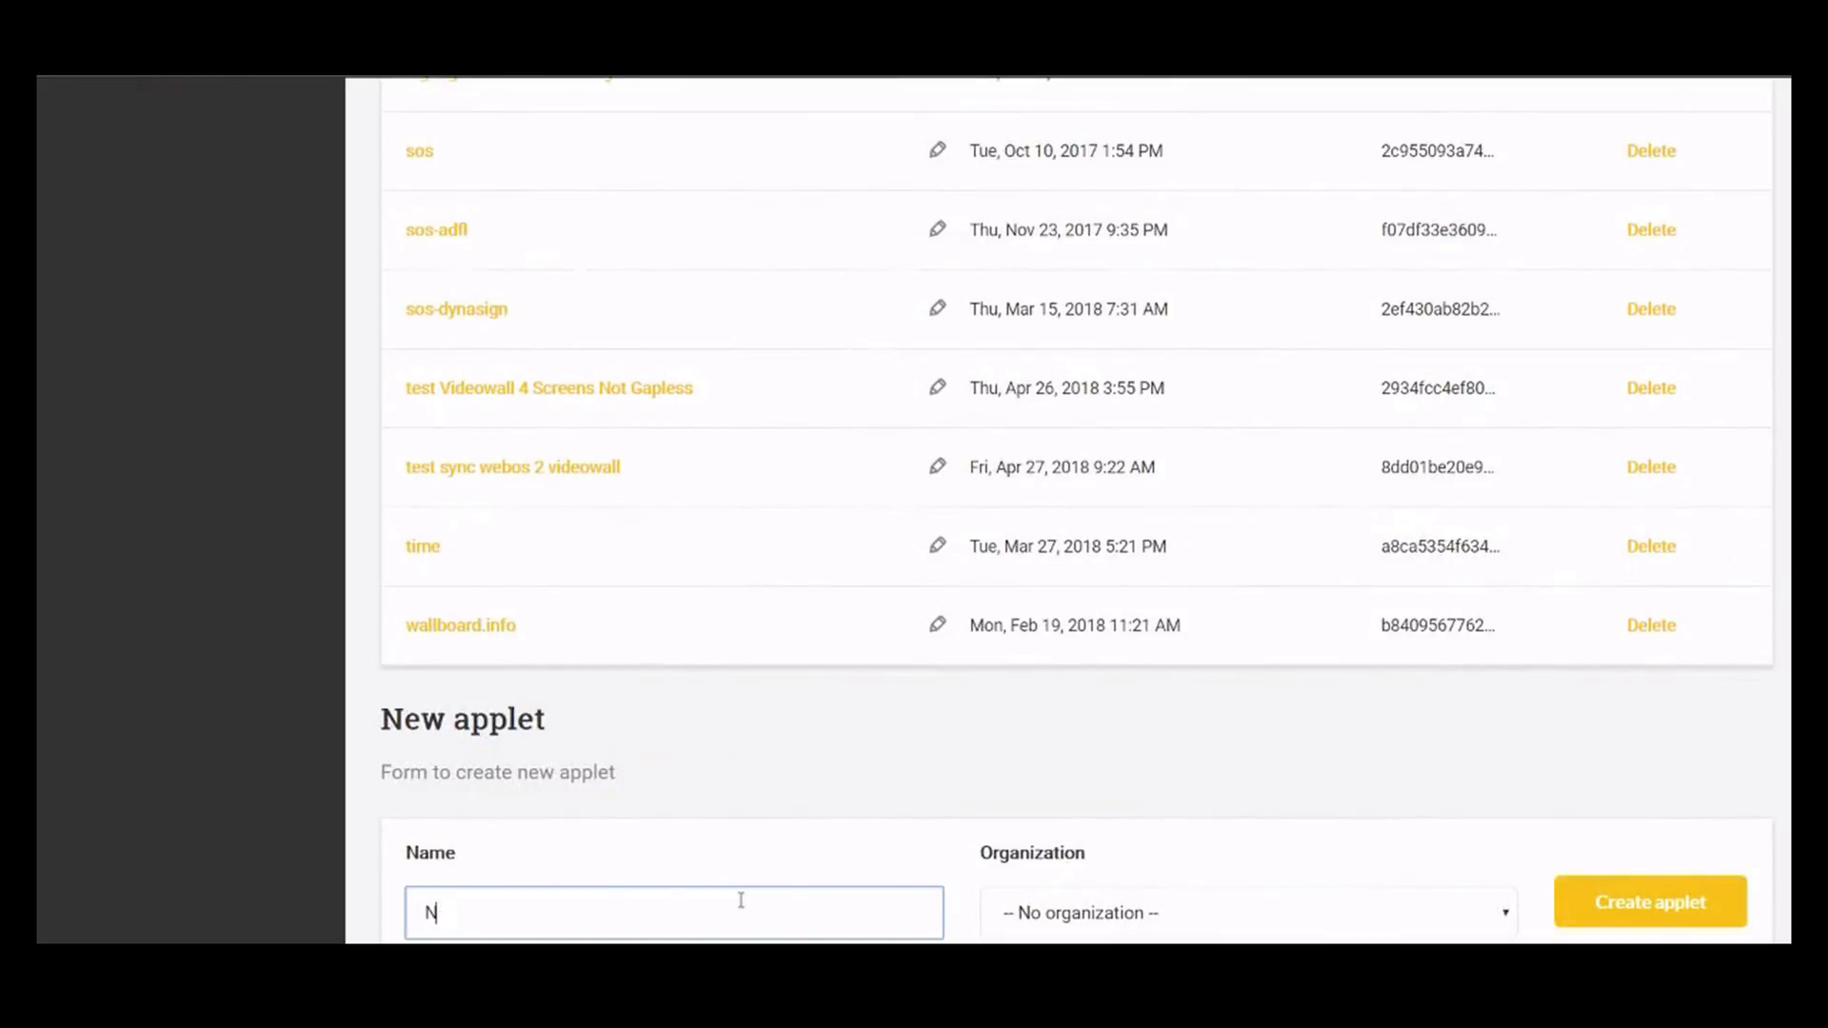
{"action": "type", "text": "ew Applet -"}
{"action": "type", "text": " HTML5 "}
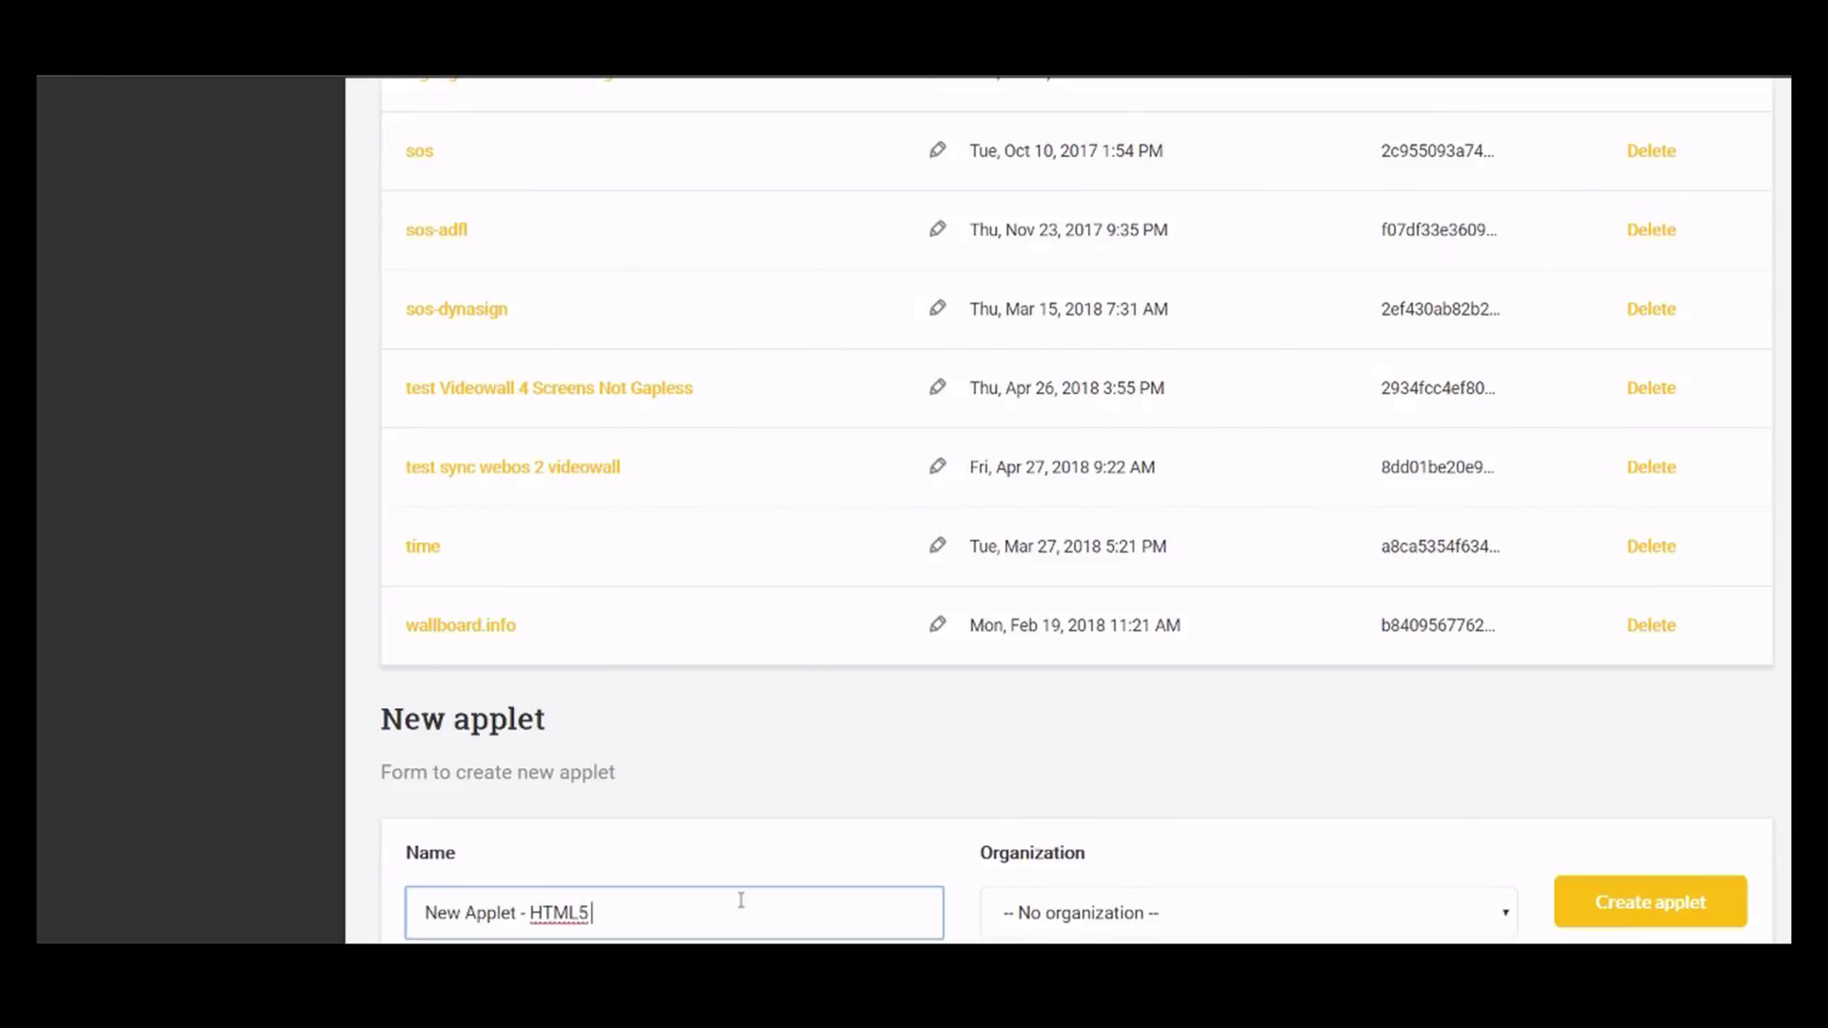
{"action": "type", "text": "Player"}
{"action": "left_click", "coordinate": [1257, 933]}
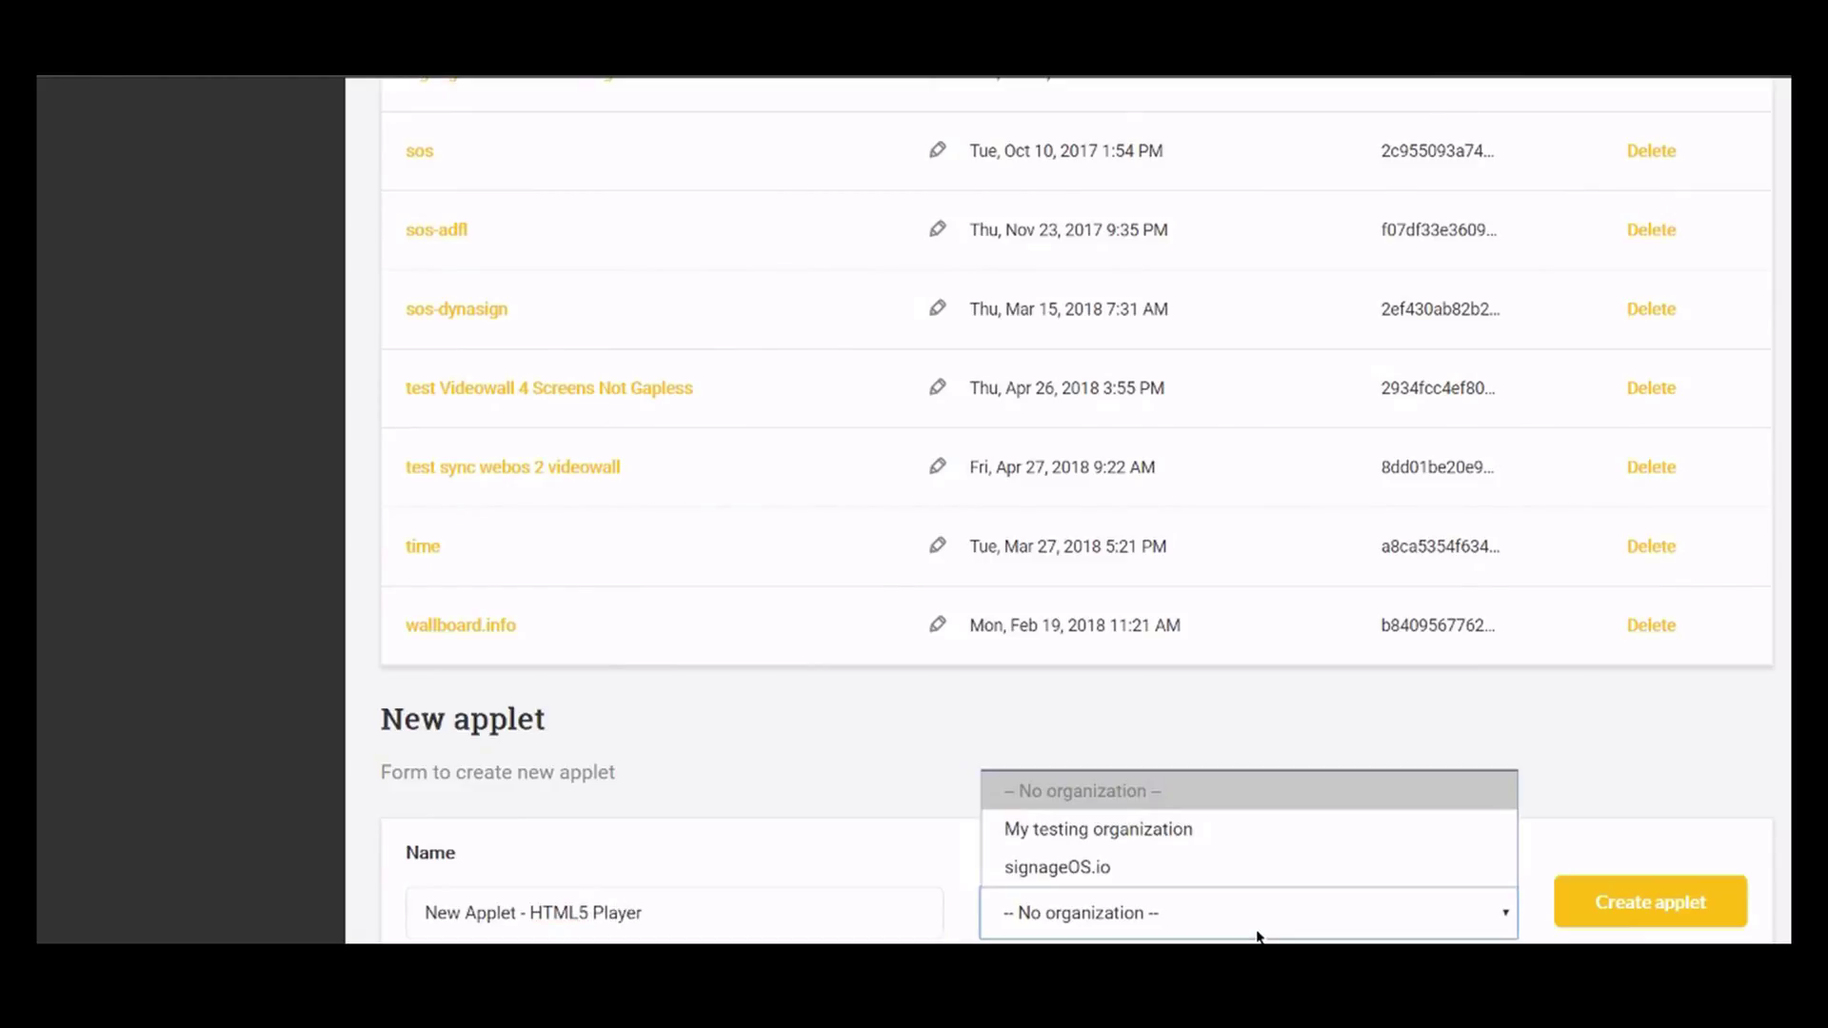
{"action": "left_click", "coordinate": [1211, 834]}
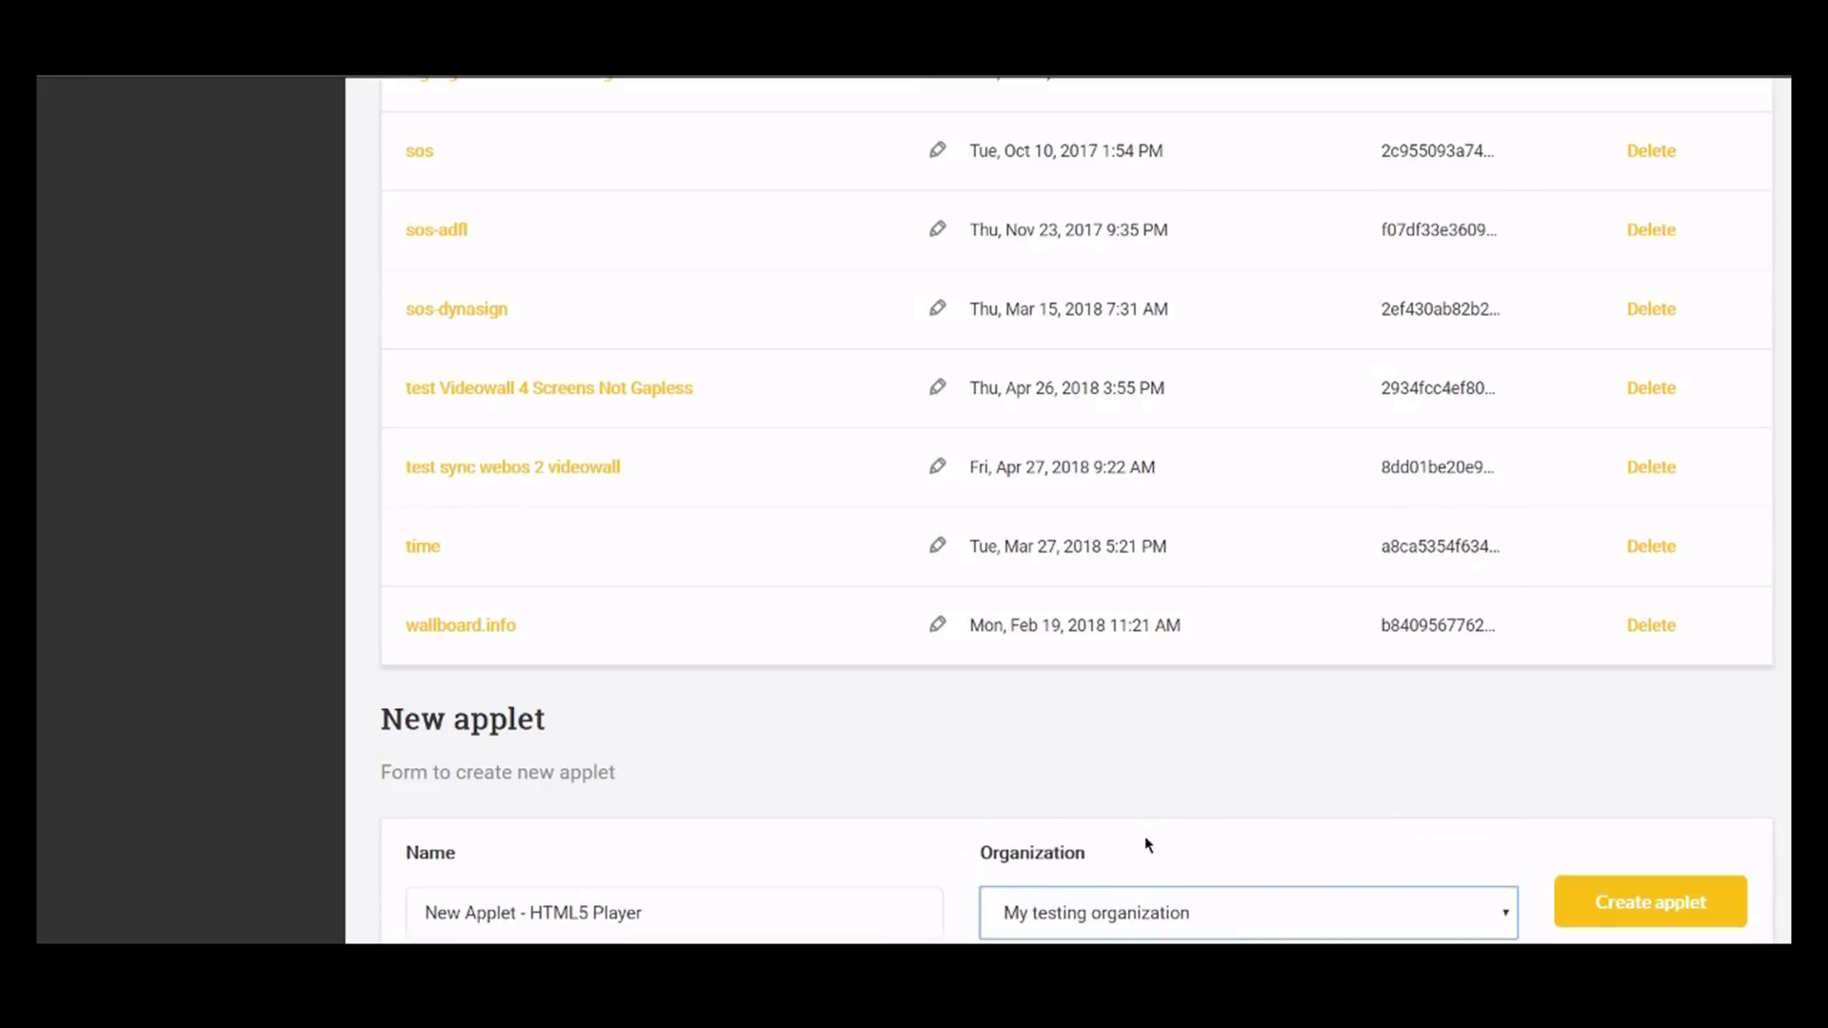
{"action": "left_click", "coordinate": [1616, 904]}
Select the applet UID and create applet version 1.0.0, confirming the prompt
{"action": "scroll", "coordinate": [1619, 910], "scroll_direction": "down", "scroll_amount": 1}
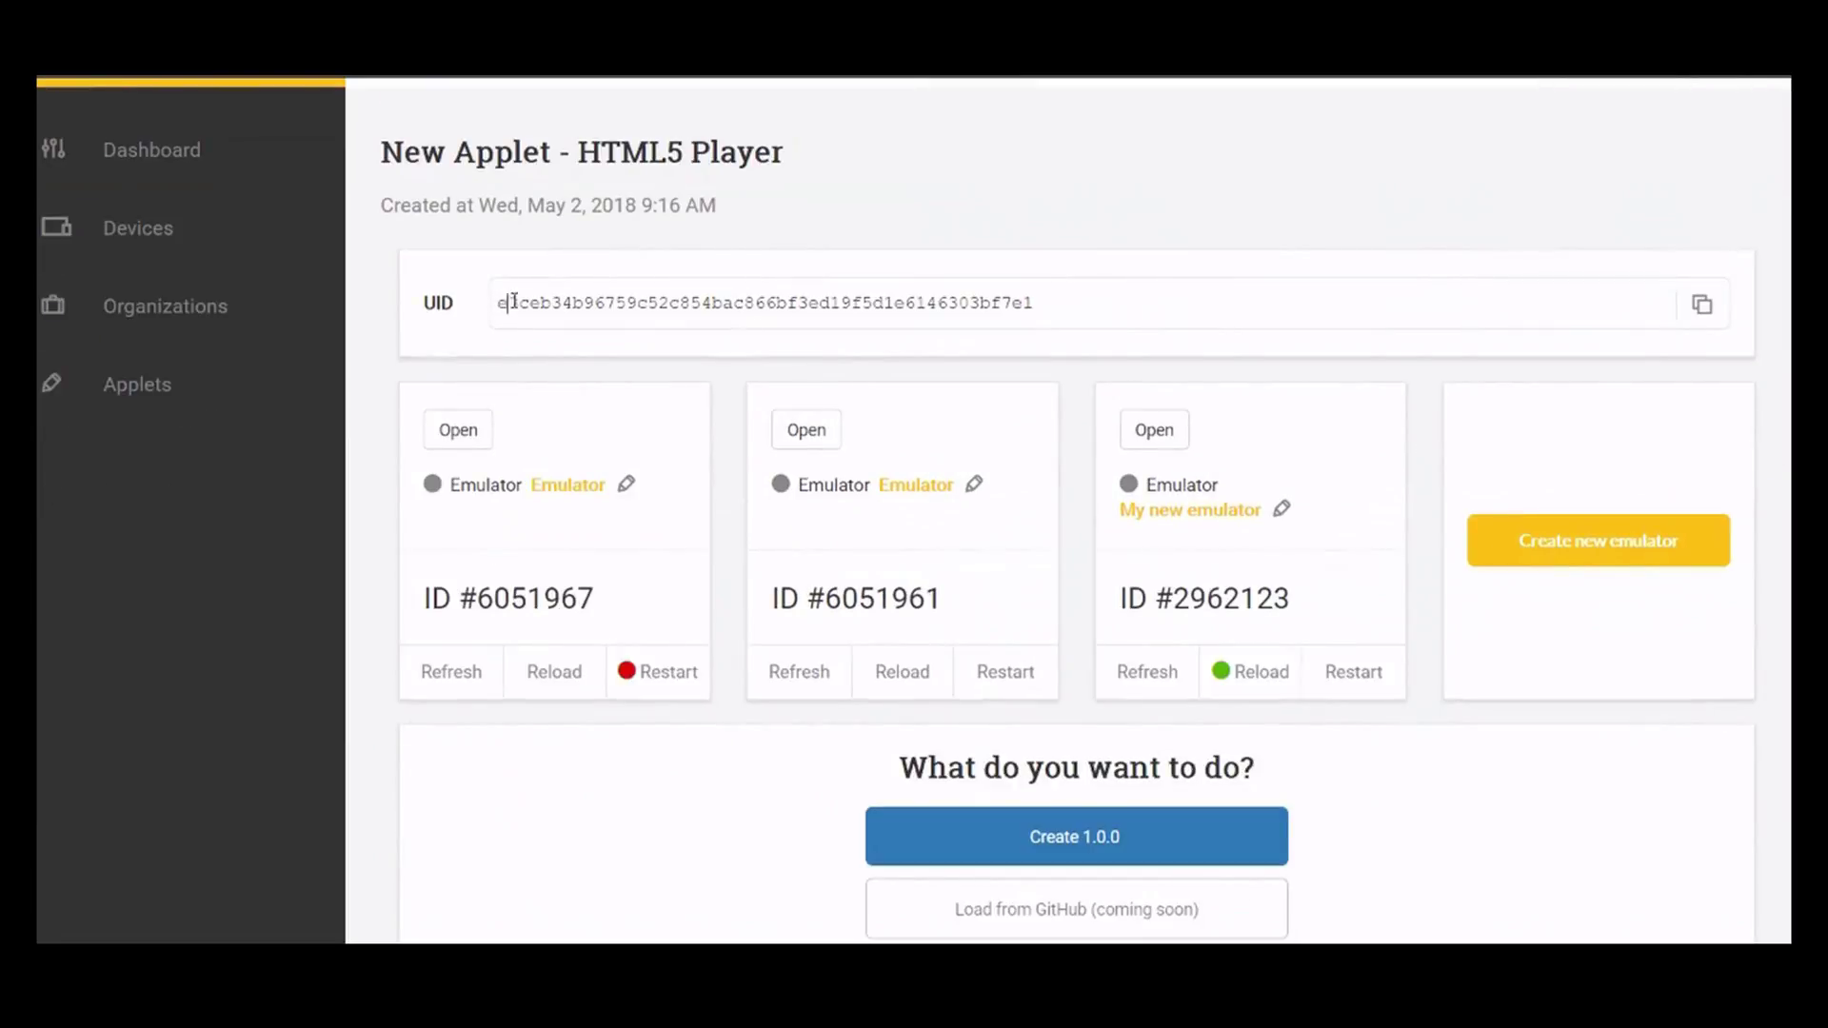
{"action": "double_click", "coordinate": [1052, 305]}
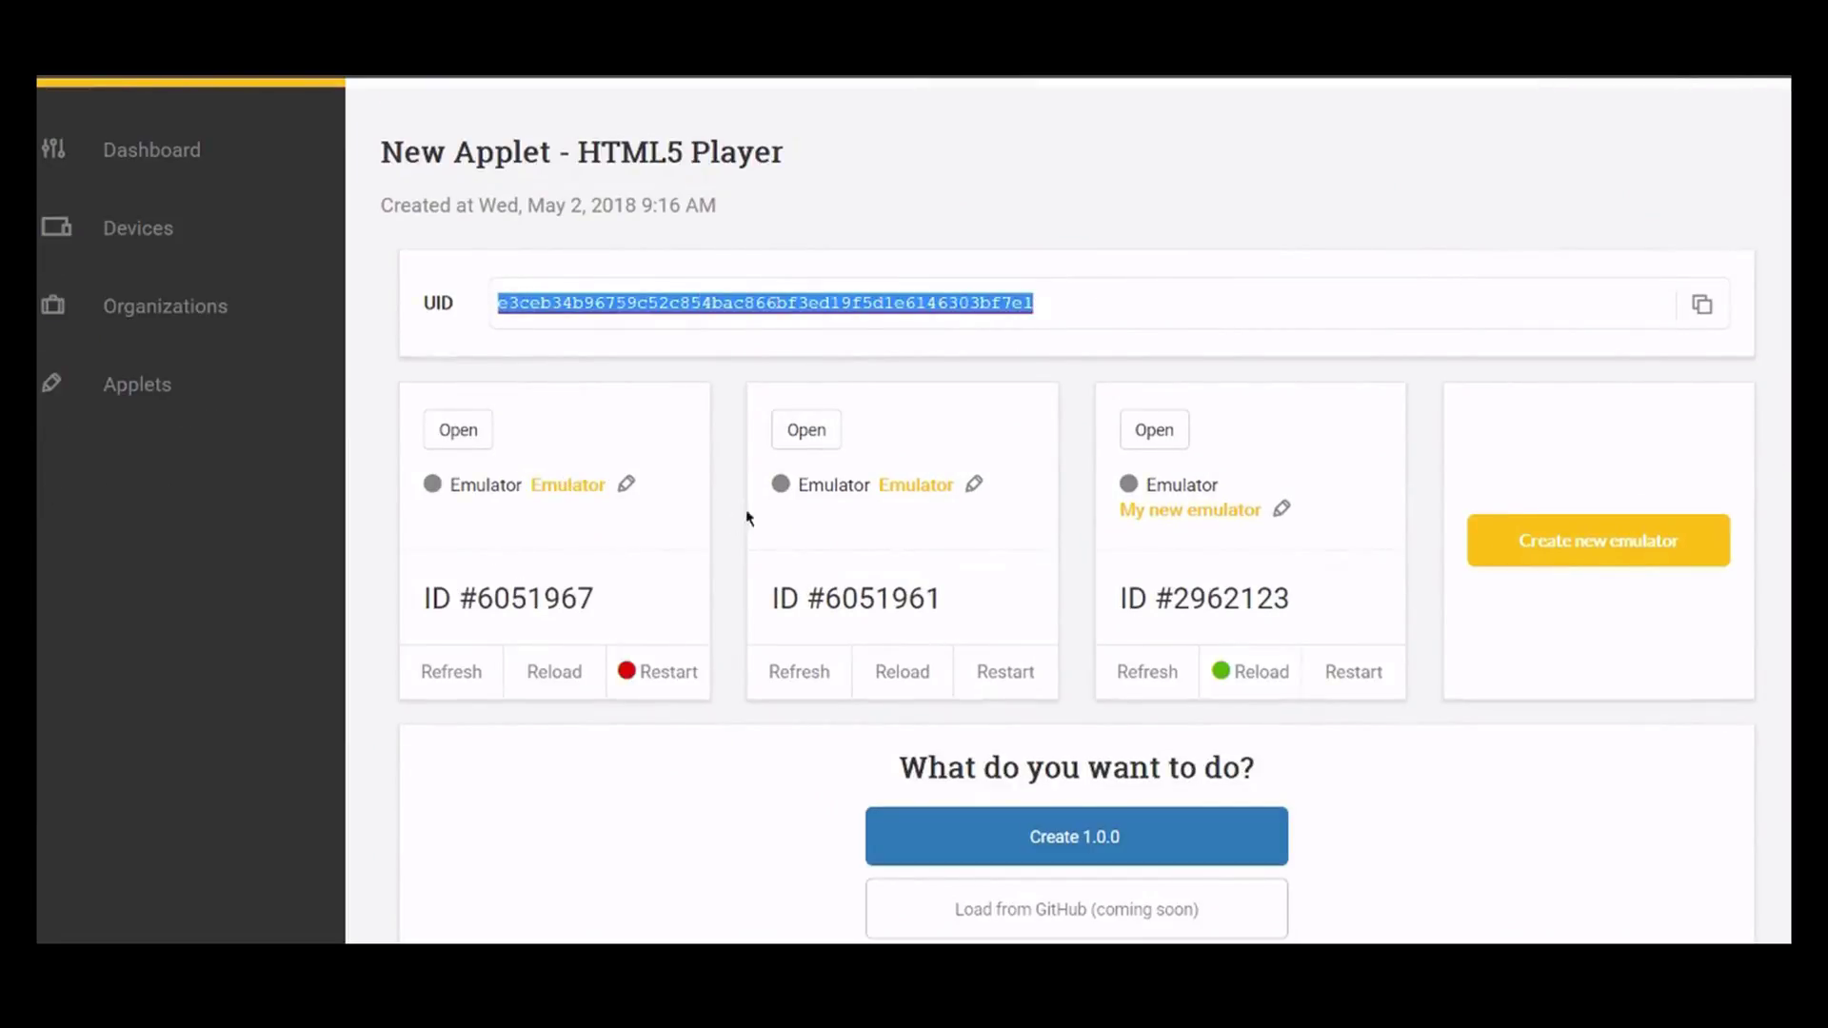
{"action": "left_click", "coordinate": [1043, 843]}
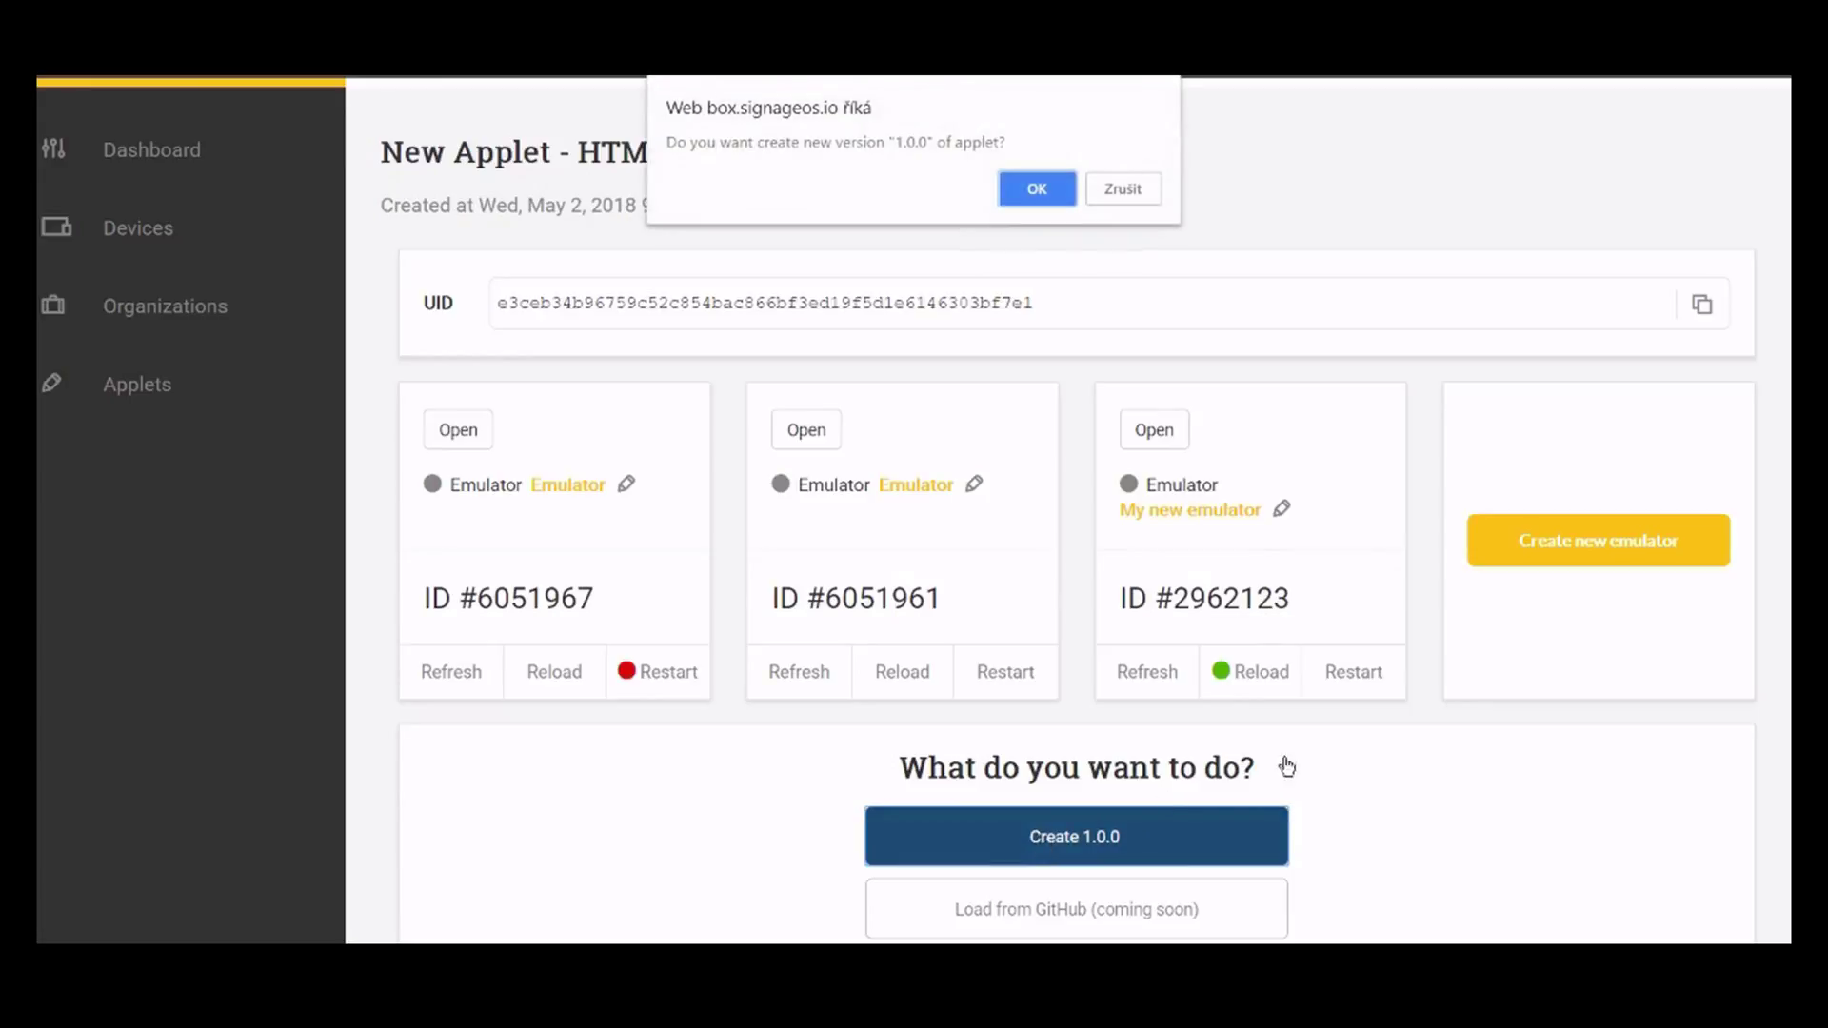
{"action": "left_click", "coordinate": [1034, 193]}
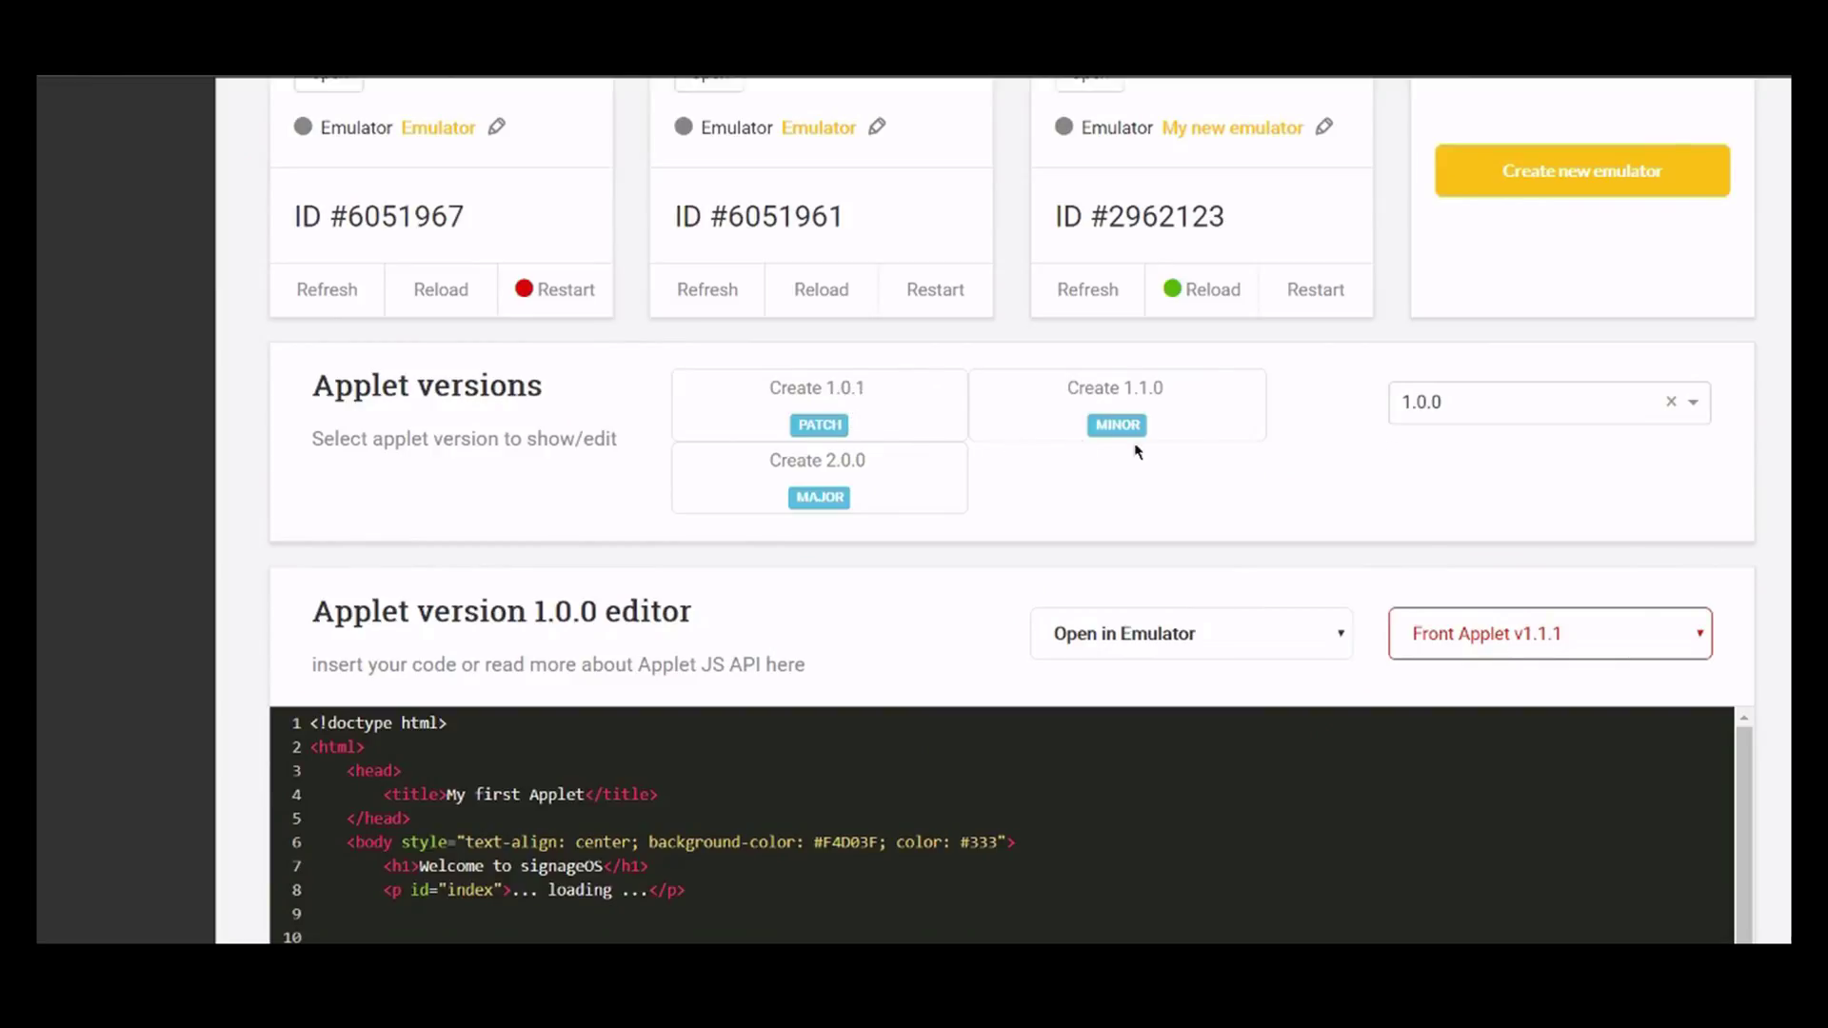
Keep Front Applet v1.1.1 as the front applet for version 1.0.0
{"action": "left_click", "coordinate": [1469, 406]}
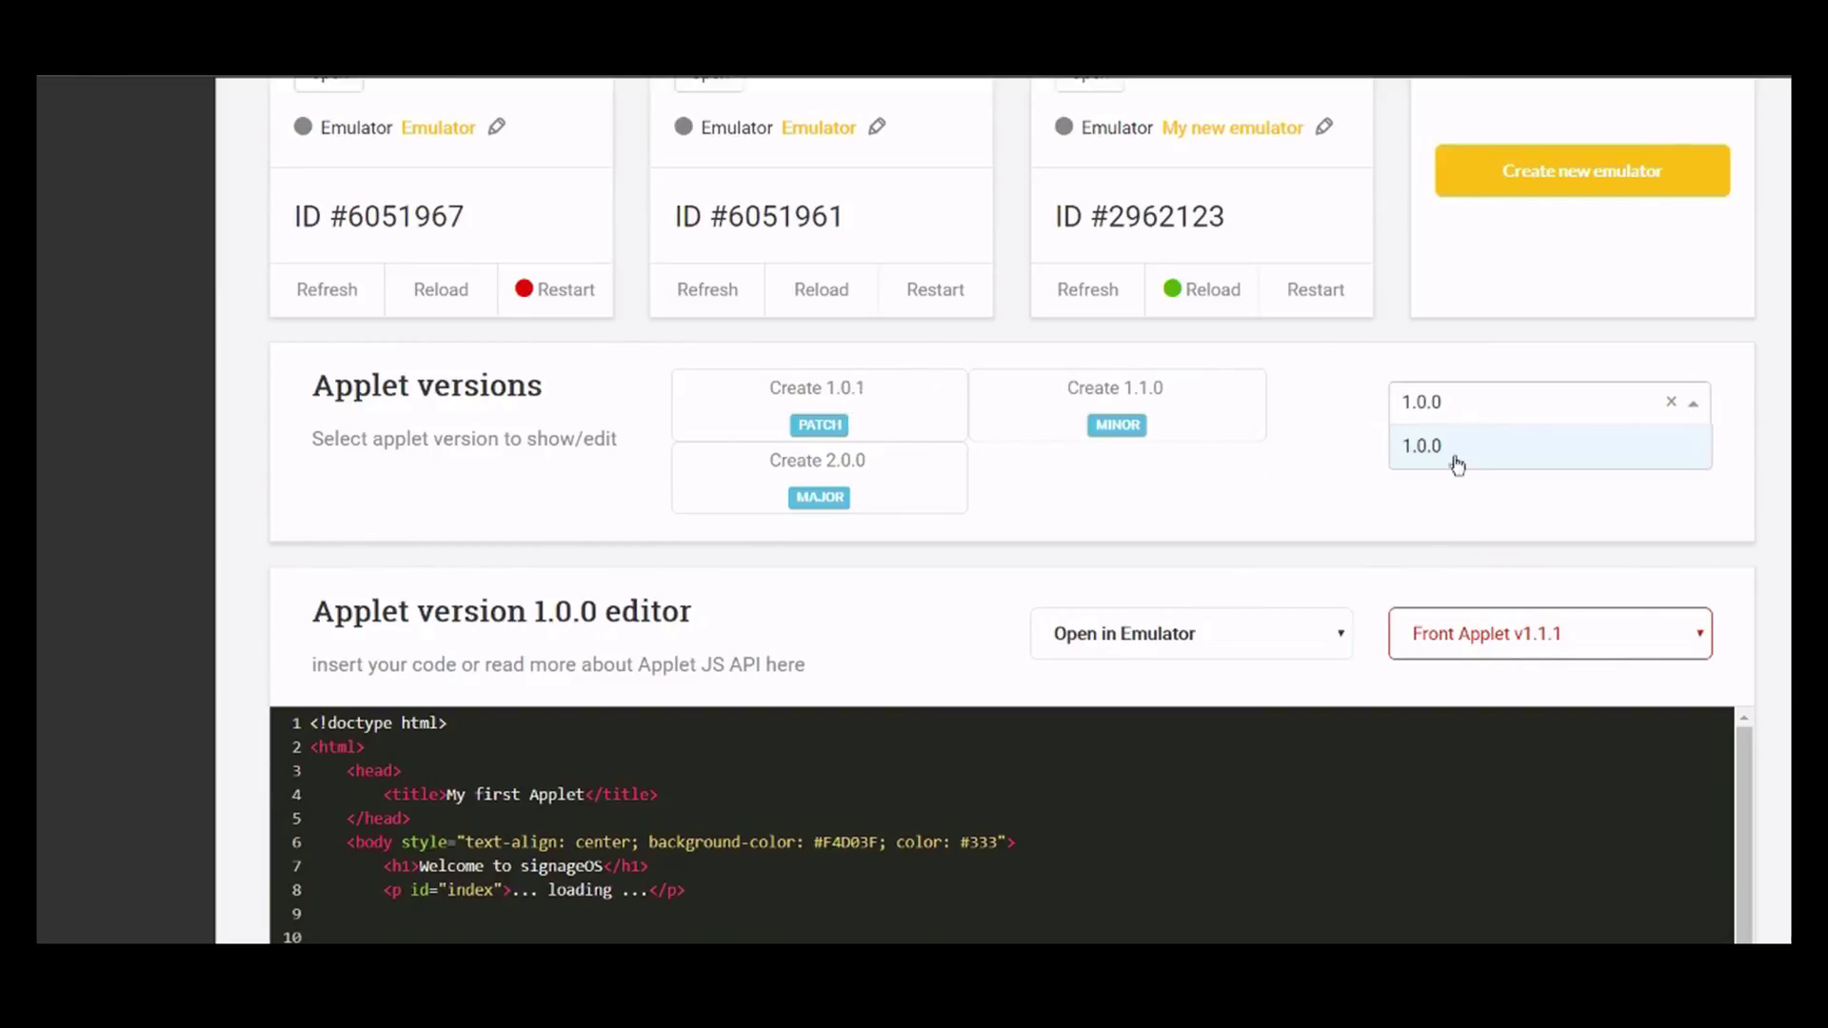
{"action": "left_click", "coordinate": [1157, 494]}
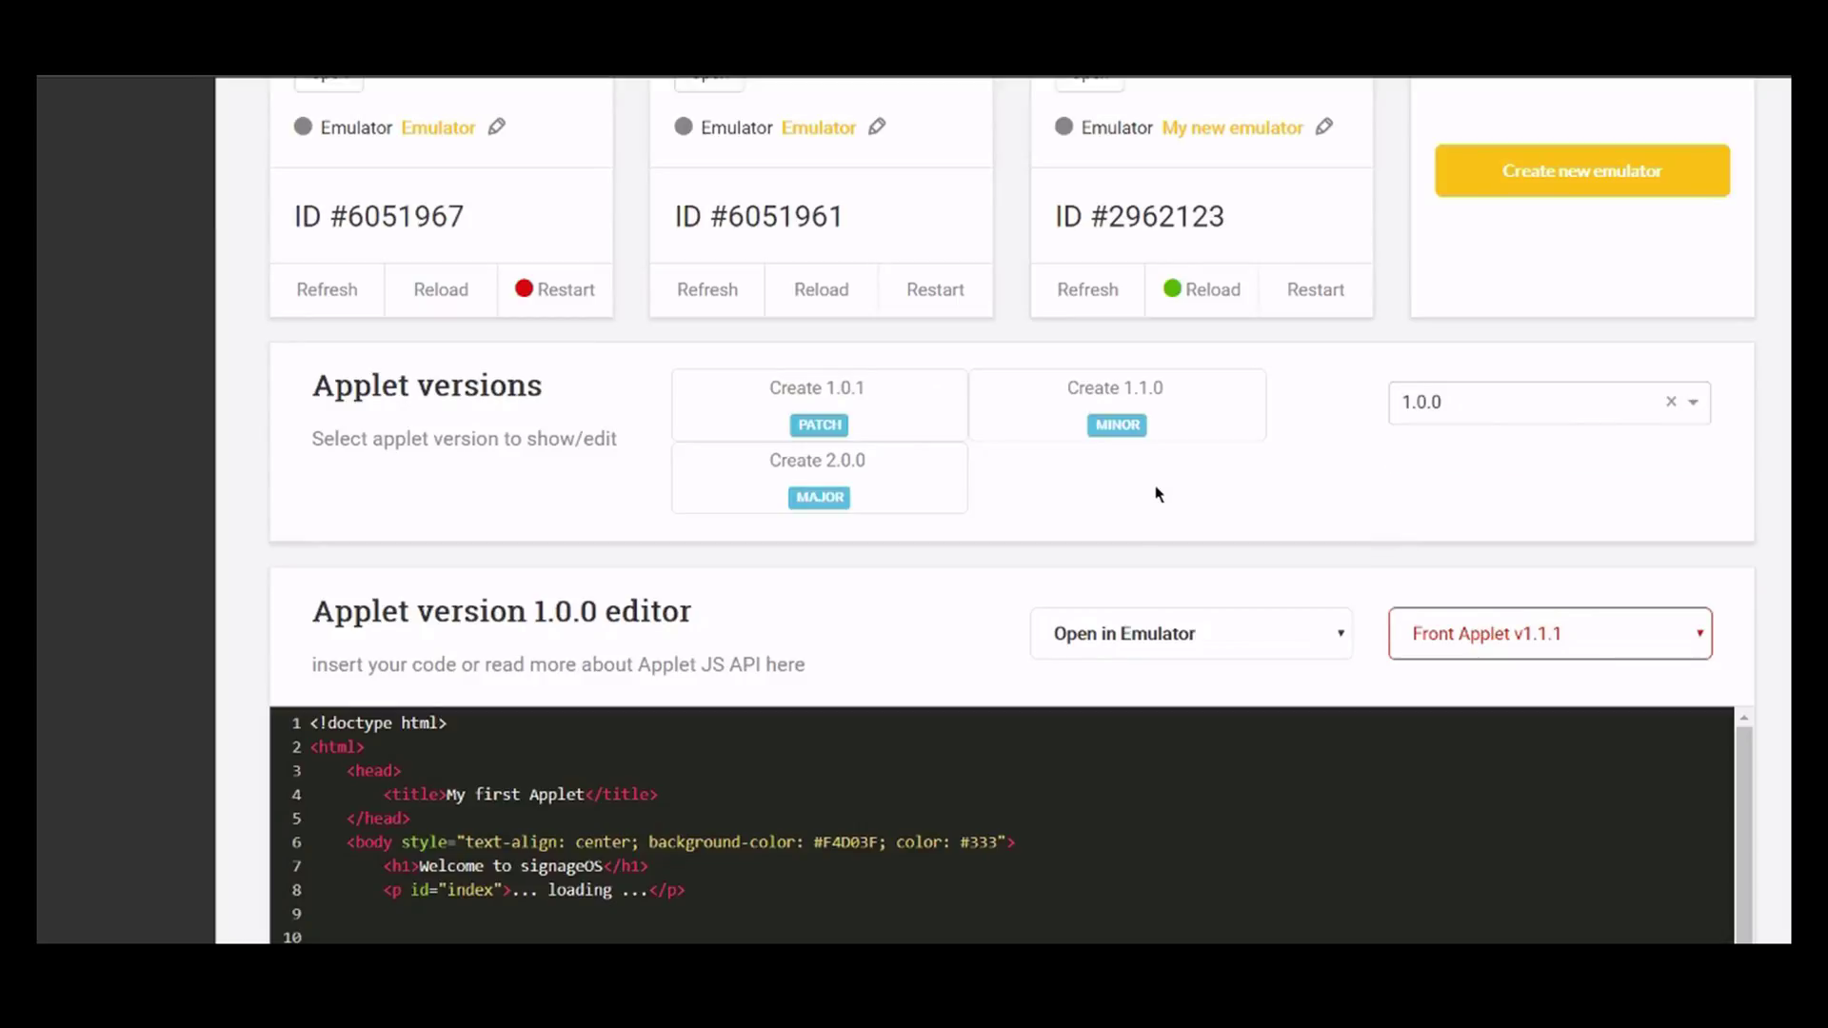
{"action": "scroll", "coordinate": [1155, 490], "scroll_direction": "down", "scroll_amount": 3}
{"action": "scroll", "coordinate": [1155, 486], "scroll_direction": "down", "scroll_amount": 1}
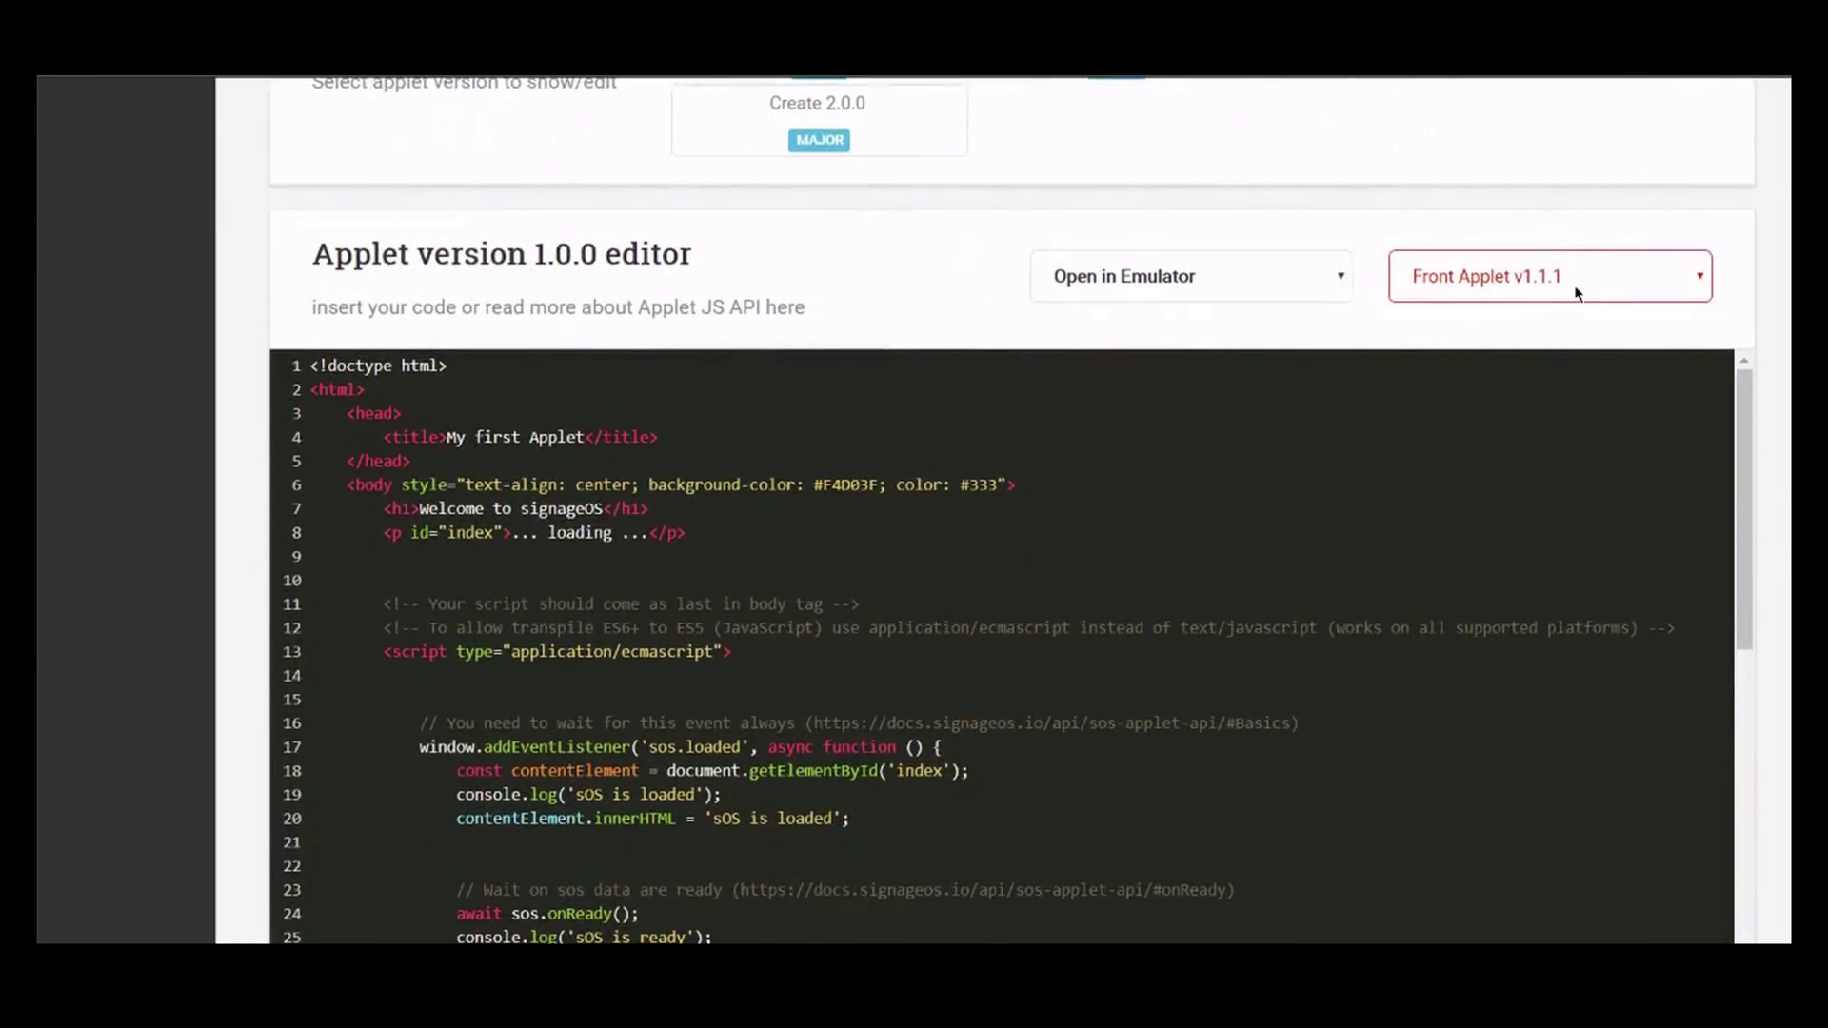
{"action": "left_click", "coordinate": [1440, 285]}
{"action": "left_click", "coordinate": [1440, 284]}
Scroll through the starter code and save version 1.0.0, checking its build date
{"action": "scroll", "coordinate": [824, 596], "scroll_direction": "down", "scroll_amount": 3}
{"action": "scroll", "coordinate": [824, 596], "scroll_direction": "down", "scroll_amount": 5}
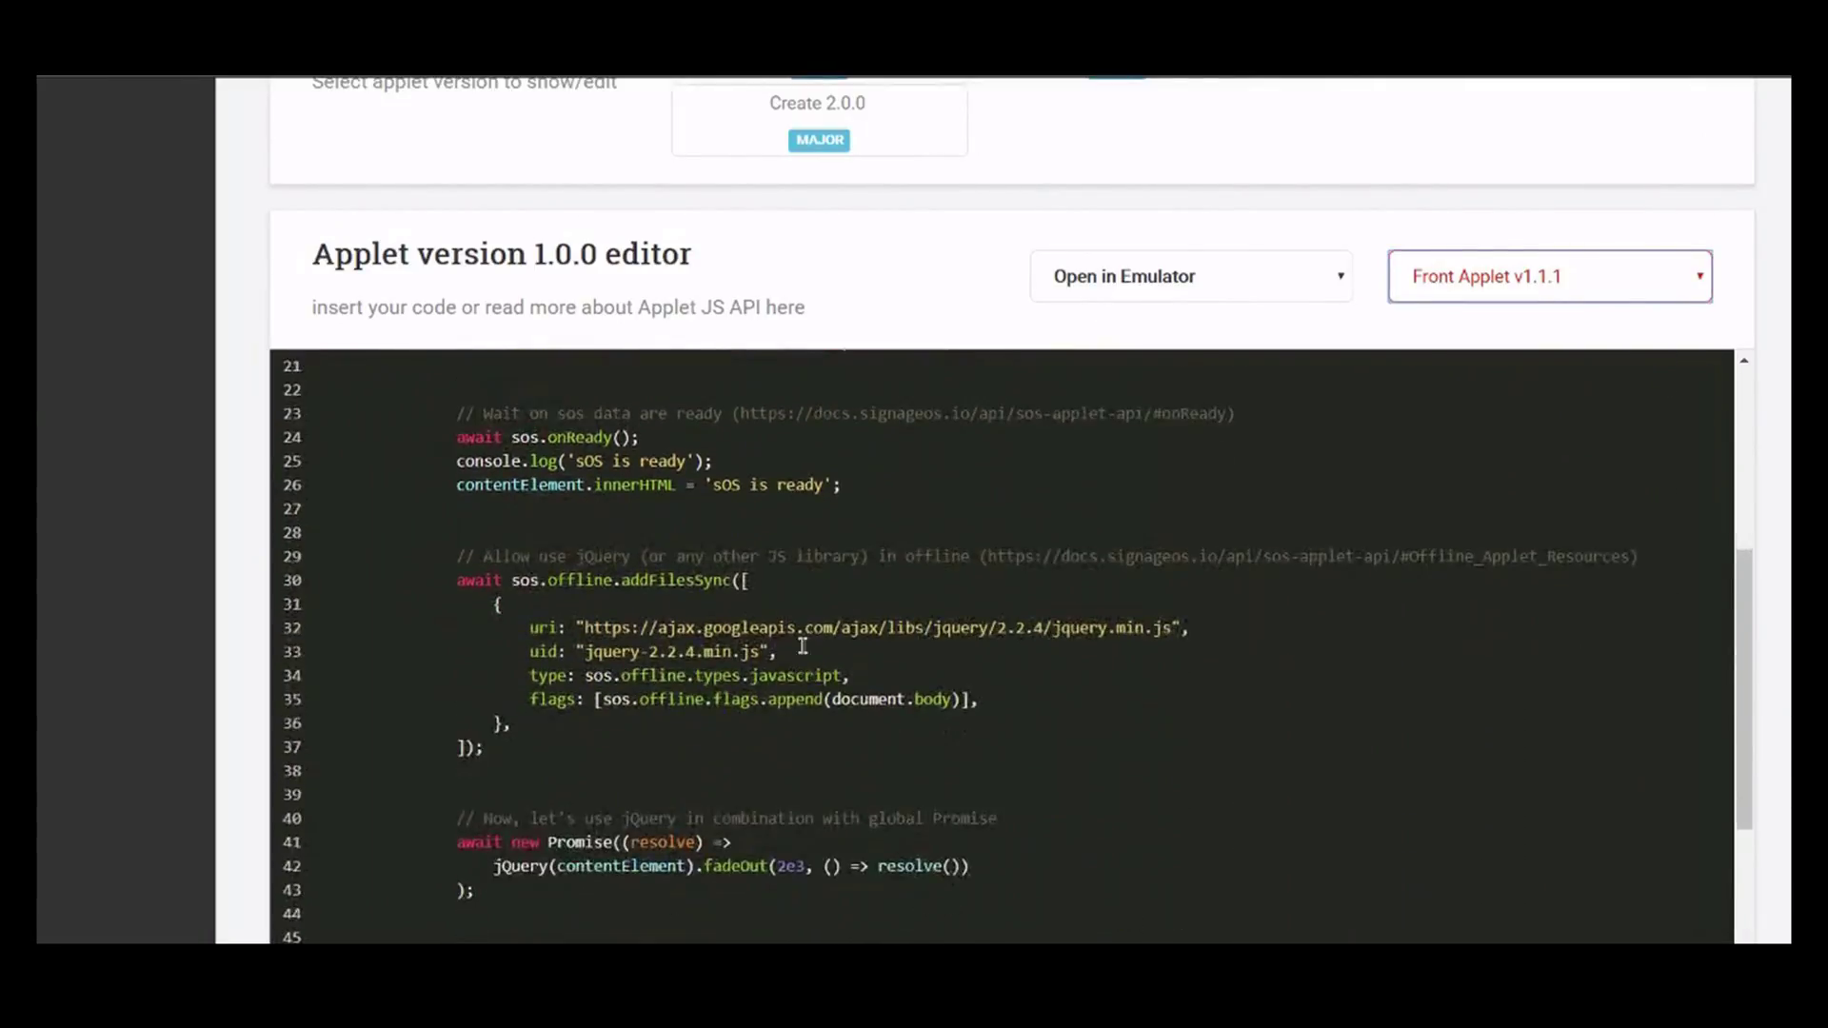
{"action": "scroll", "coordinate": [775, 719], "scroll_direction": "down", "scroll_amount": 4}
{"action": "scroll", "coordinate": [774, 725], "scroll_direction": "down", "scroll_amount": 2}
{"action": "scroll", "coordinate": [773, 725], "scroll_direction": "down", "scroll_amount": 2}
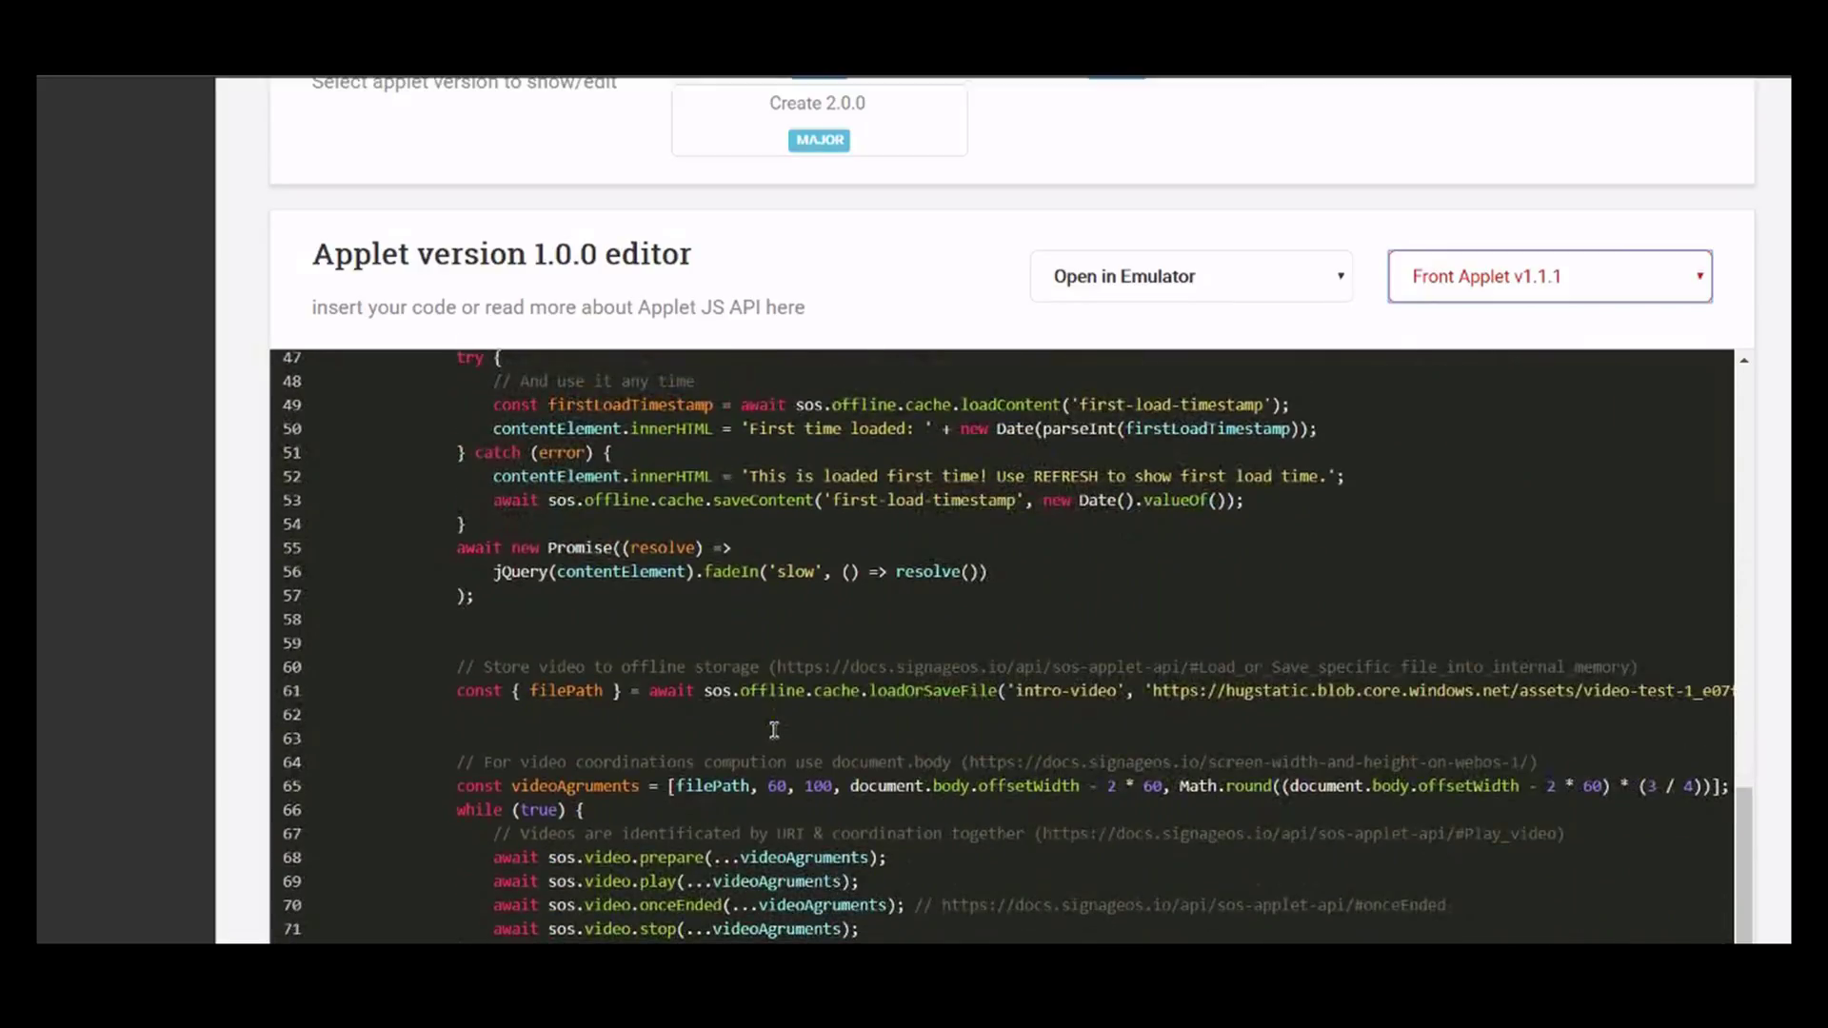
{"action": "scroll", "coordinate": [819, 628], "scroll_direction": "down", "scroll_amount": 1}
{"action": "scroll", "coordinate": [872, 531], "scroll_direction": "down", "scroll_amount": 3}
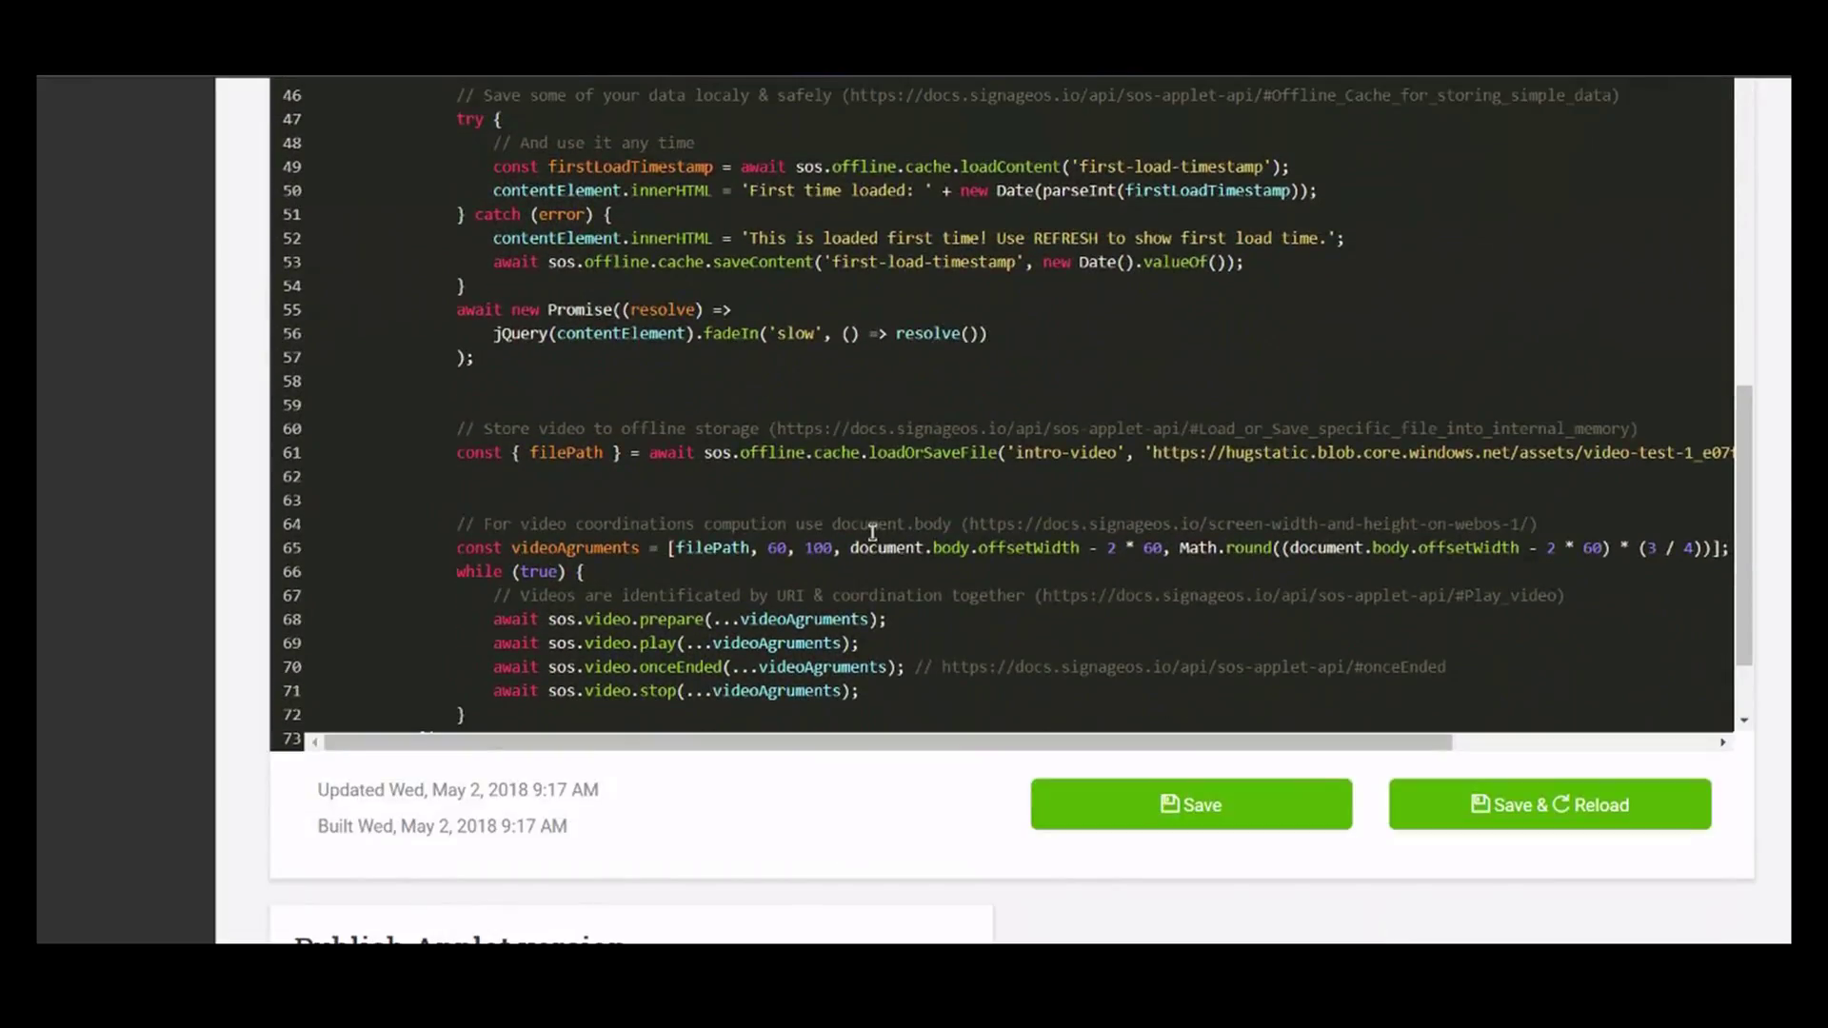
{"action": "left_click", "coordinate": [1198, 810]}
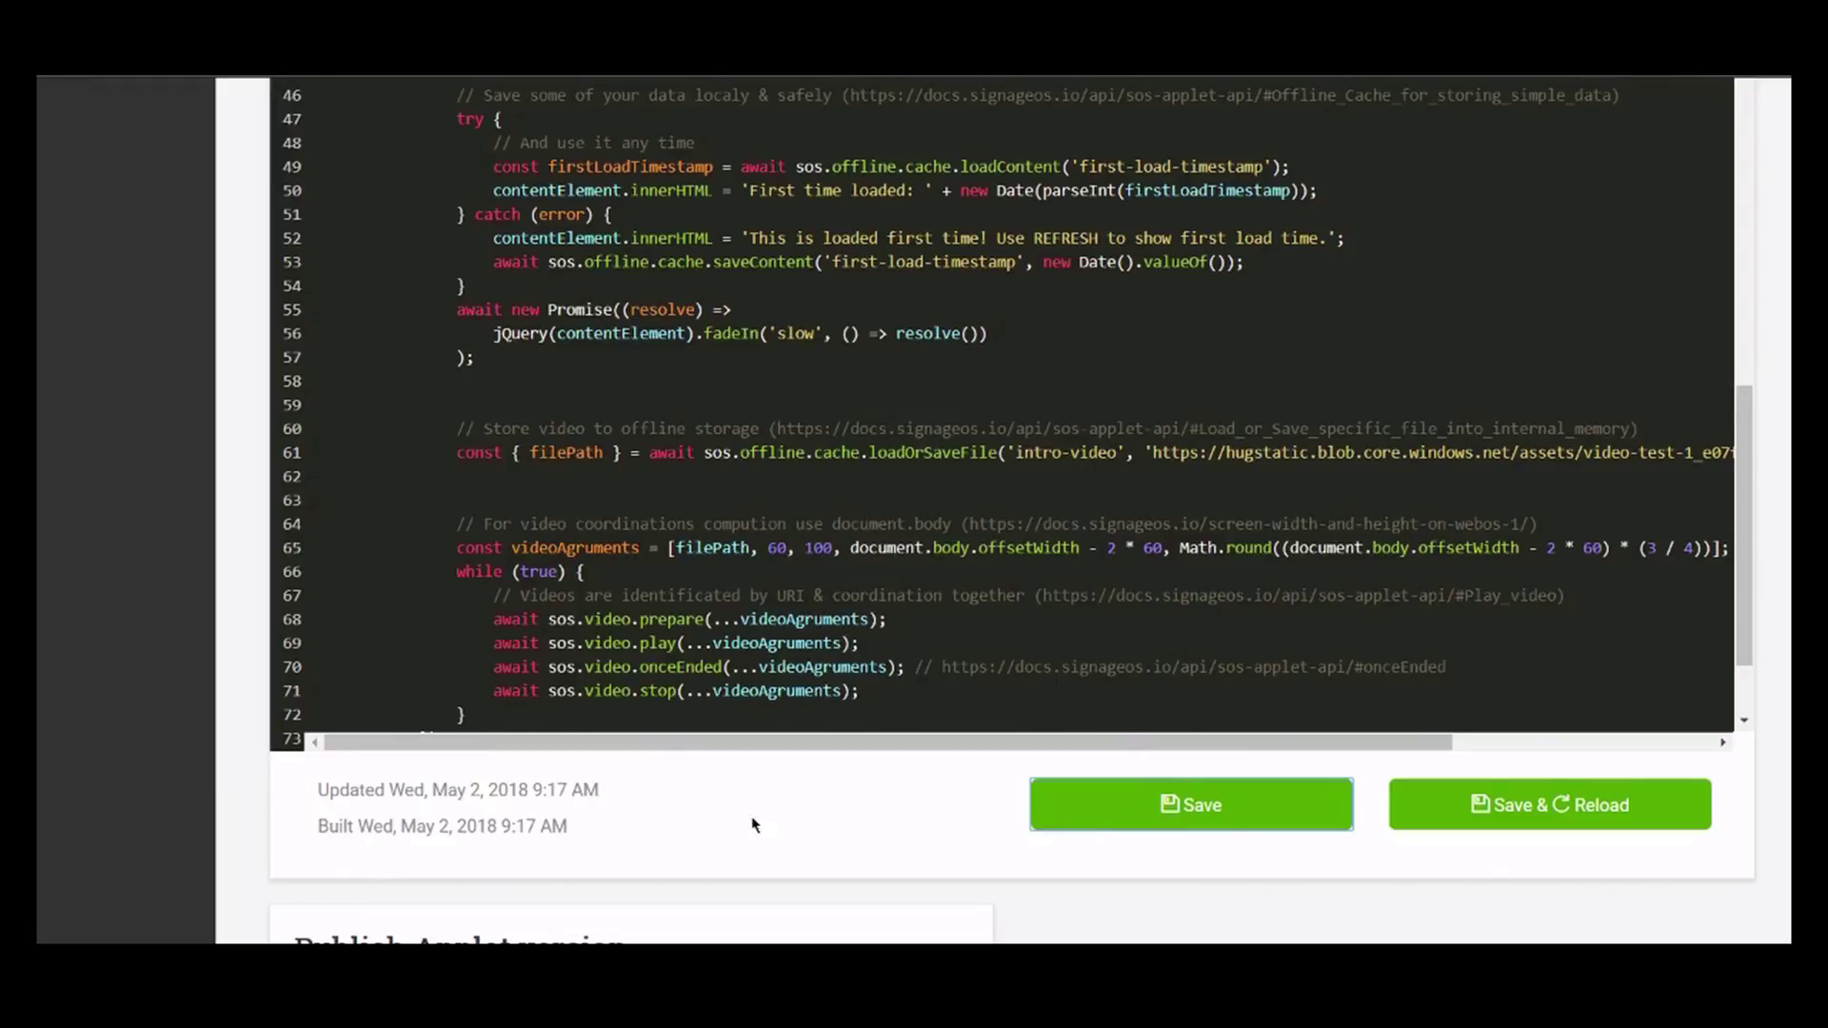
{"action": "left_click_drag", "start_coordinate": [318, 826], "coordinate": [568, 827]}
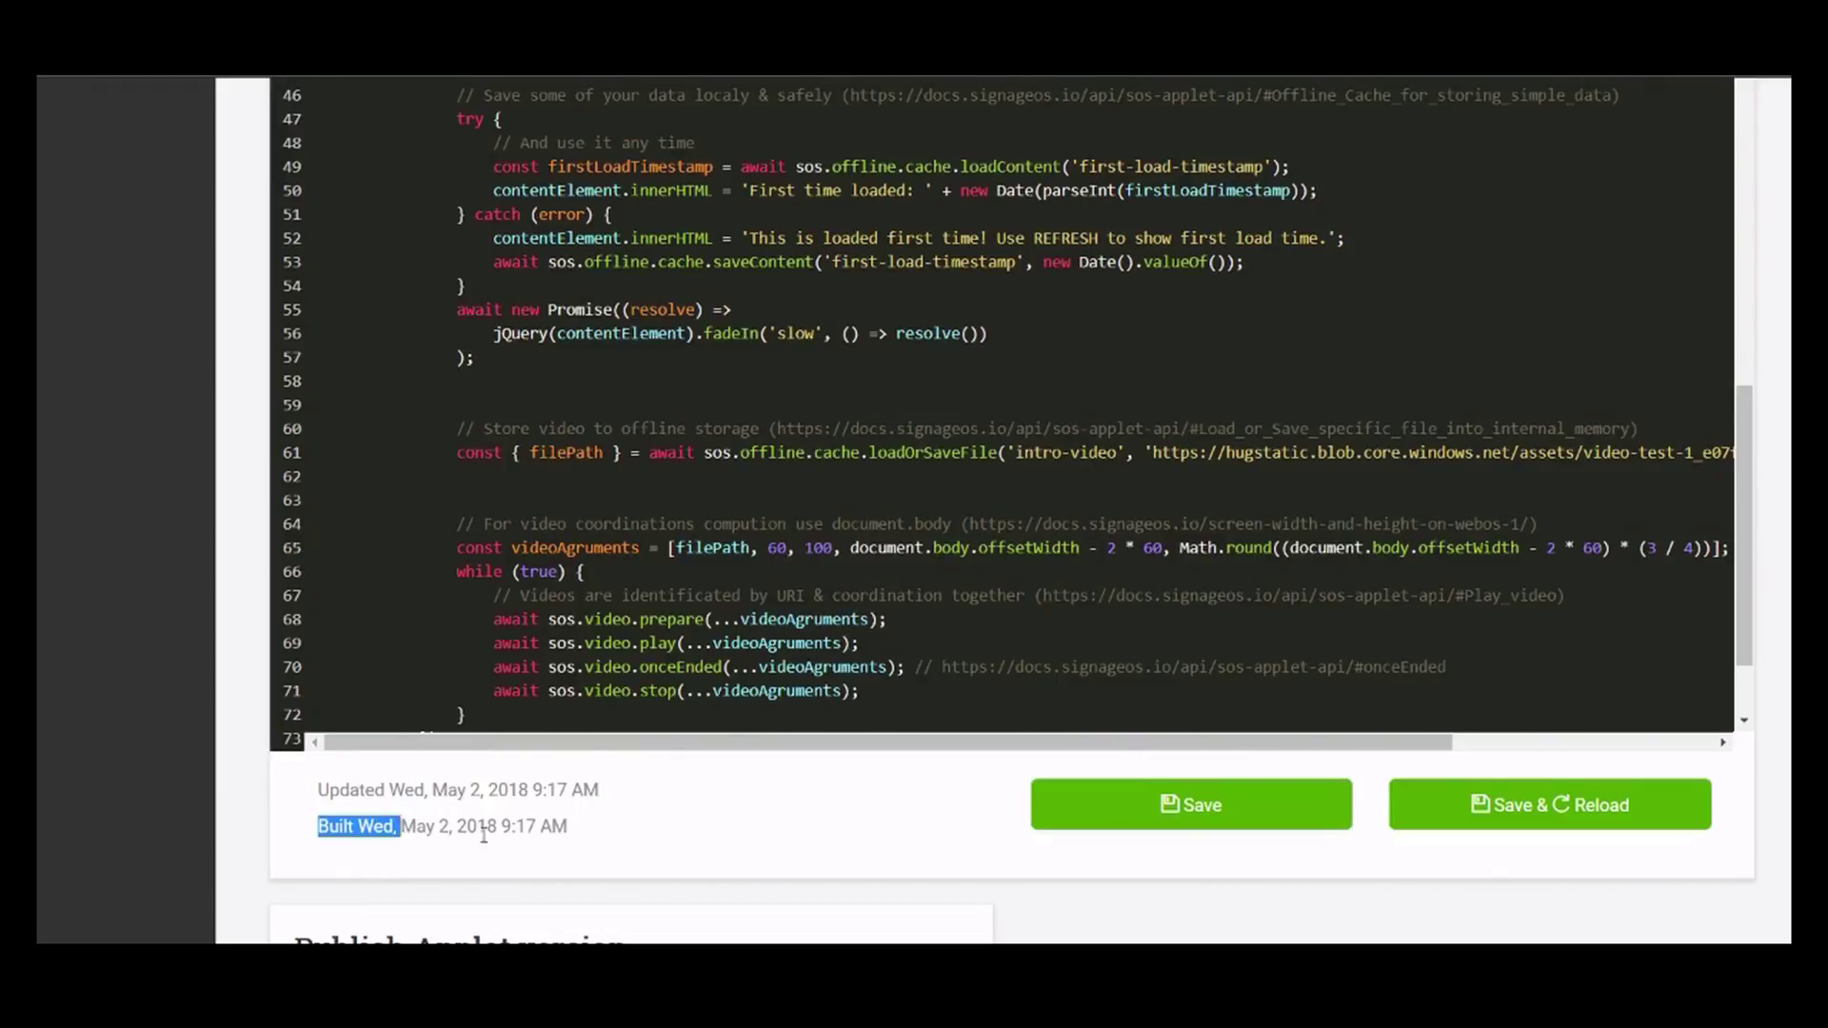
{"action": "scroll", "coordinate": [1132, 650], "scroll_direction": "up", "scroll_amount": 5}
{"action": "scroll", "coordinate": [1132, 650], "scroll_direction": "up", "scroll_amount": 5}
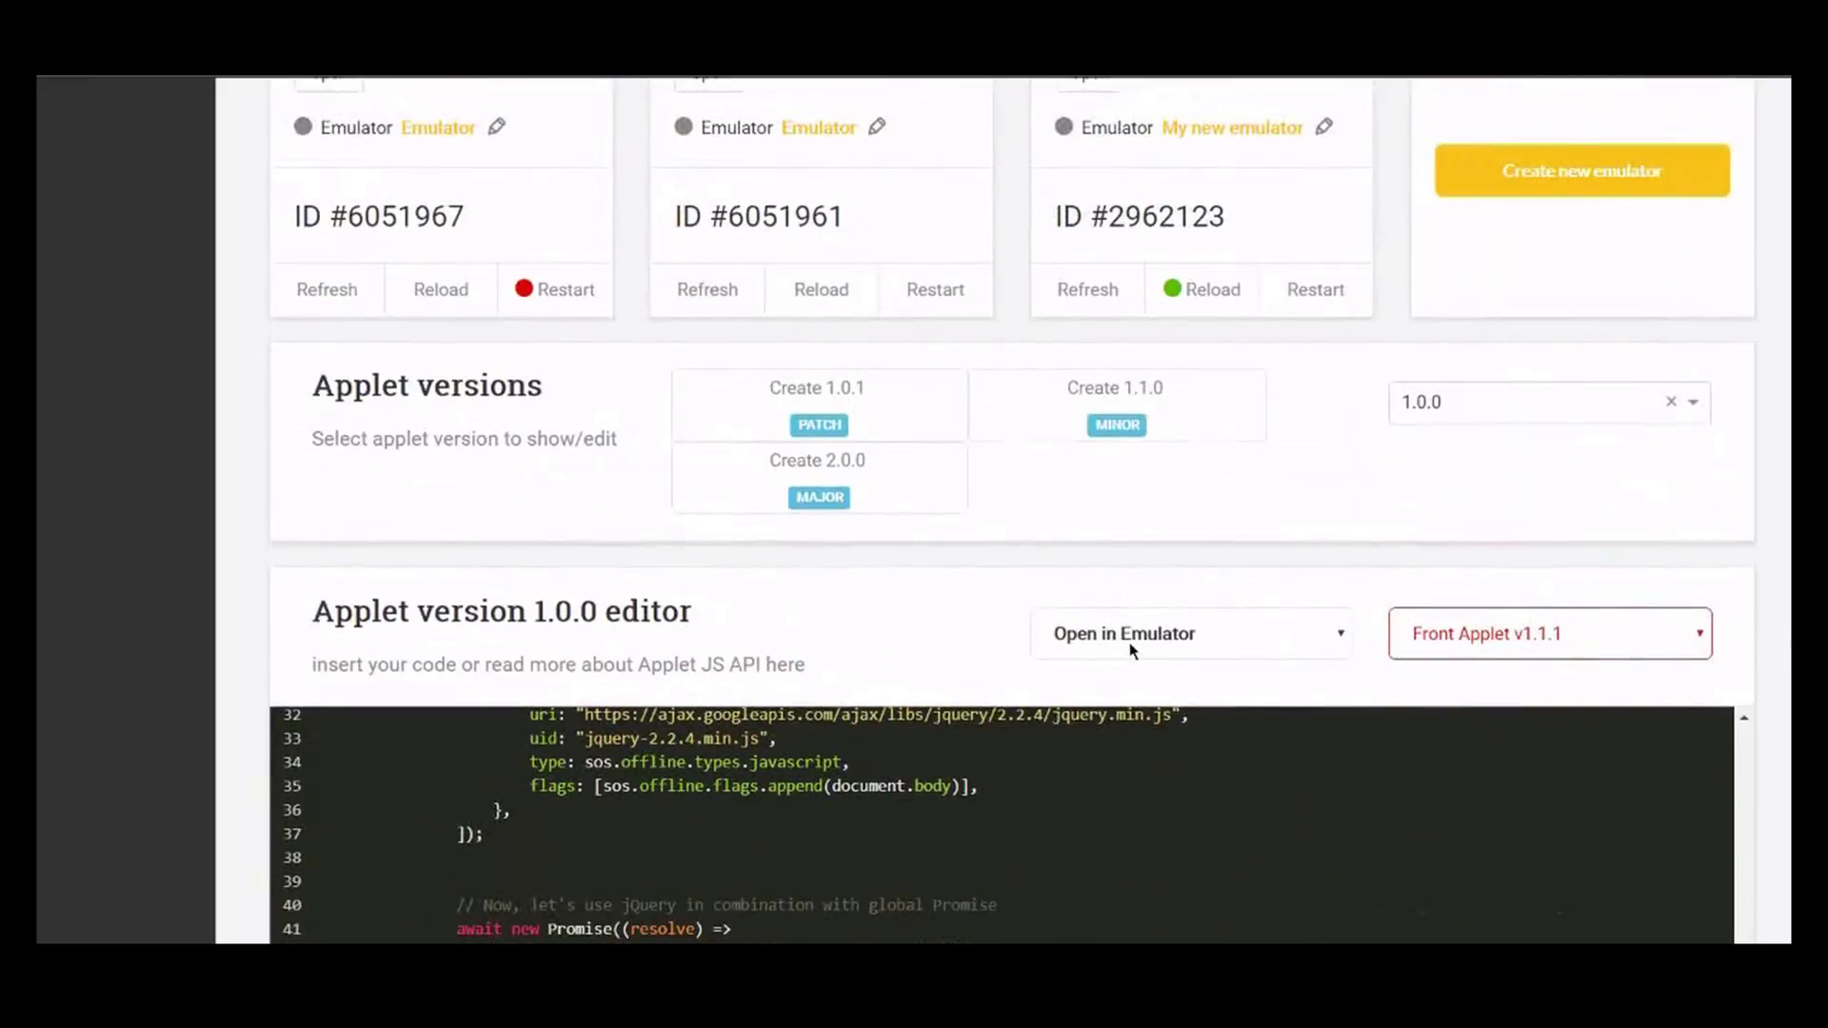
Preview version 1.0.0 in My new emulator and inspect its playing video in DevTools
{"action": "left_click", "coordinate": [1132, 650]}
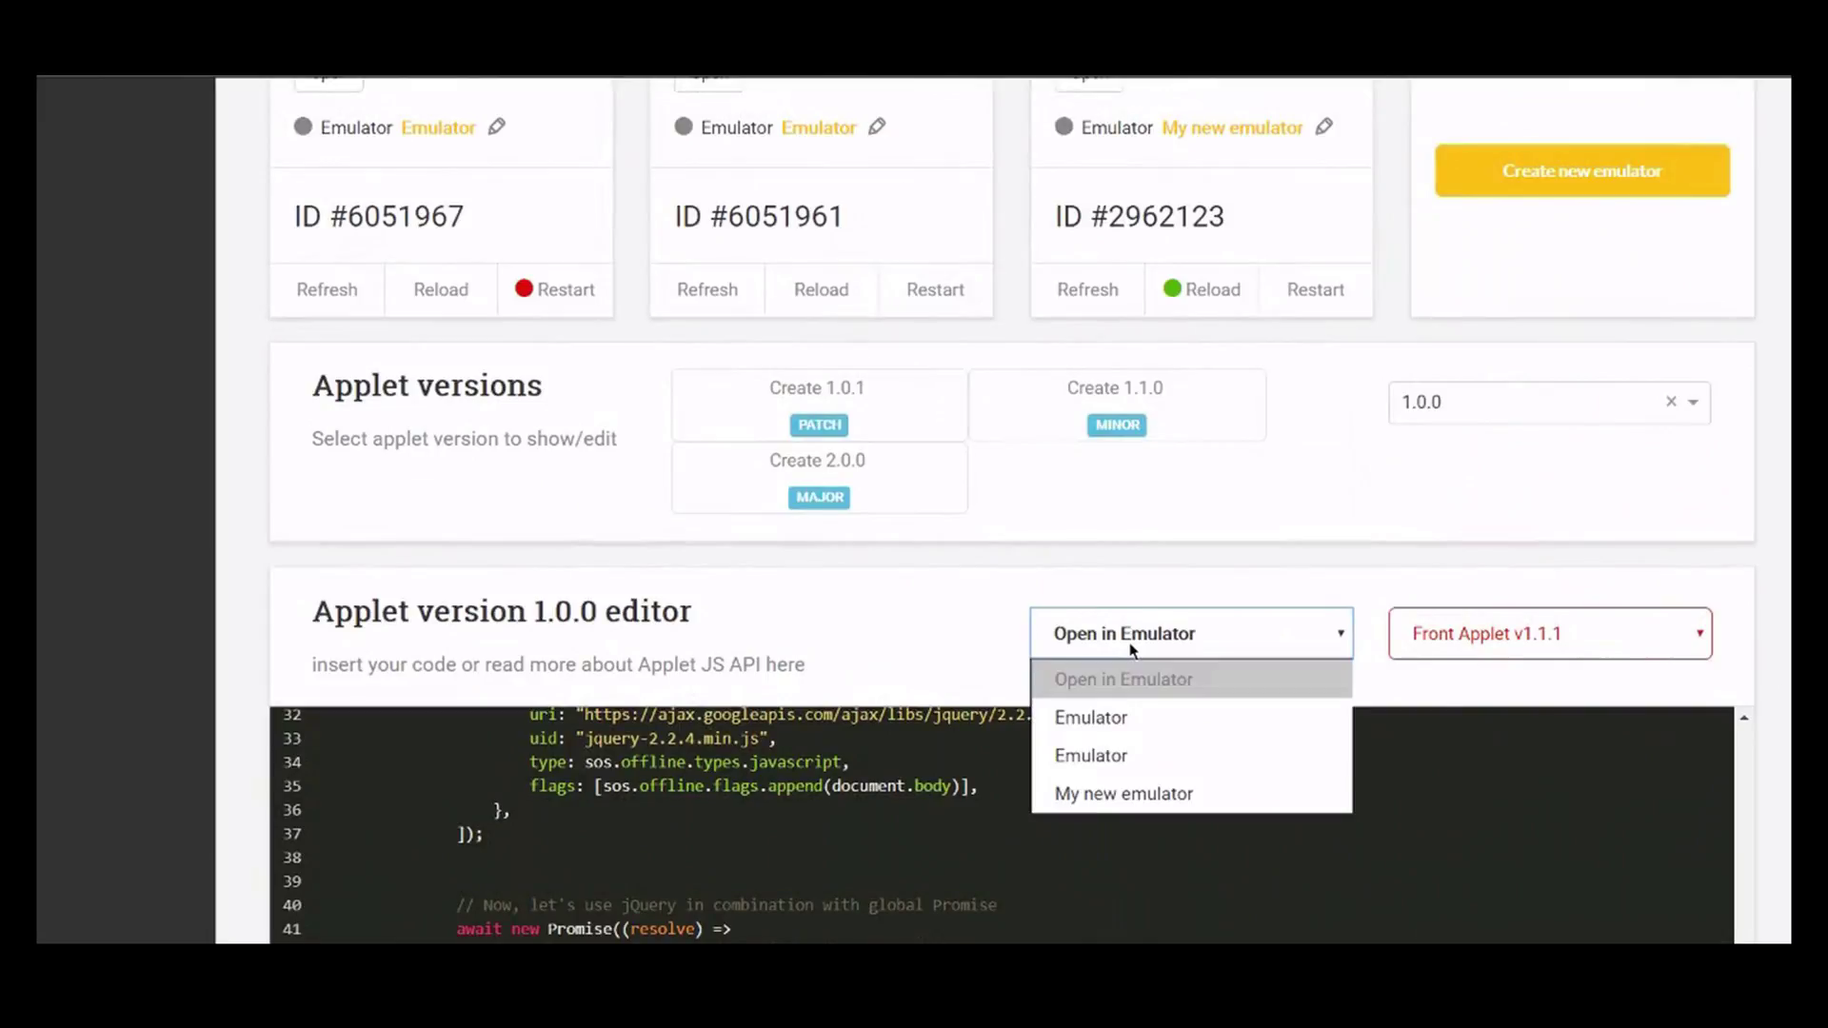
{"action": "left_click", "coordinate": [1133, 797]}
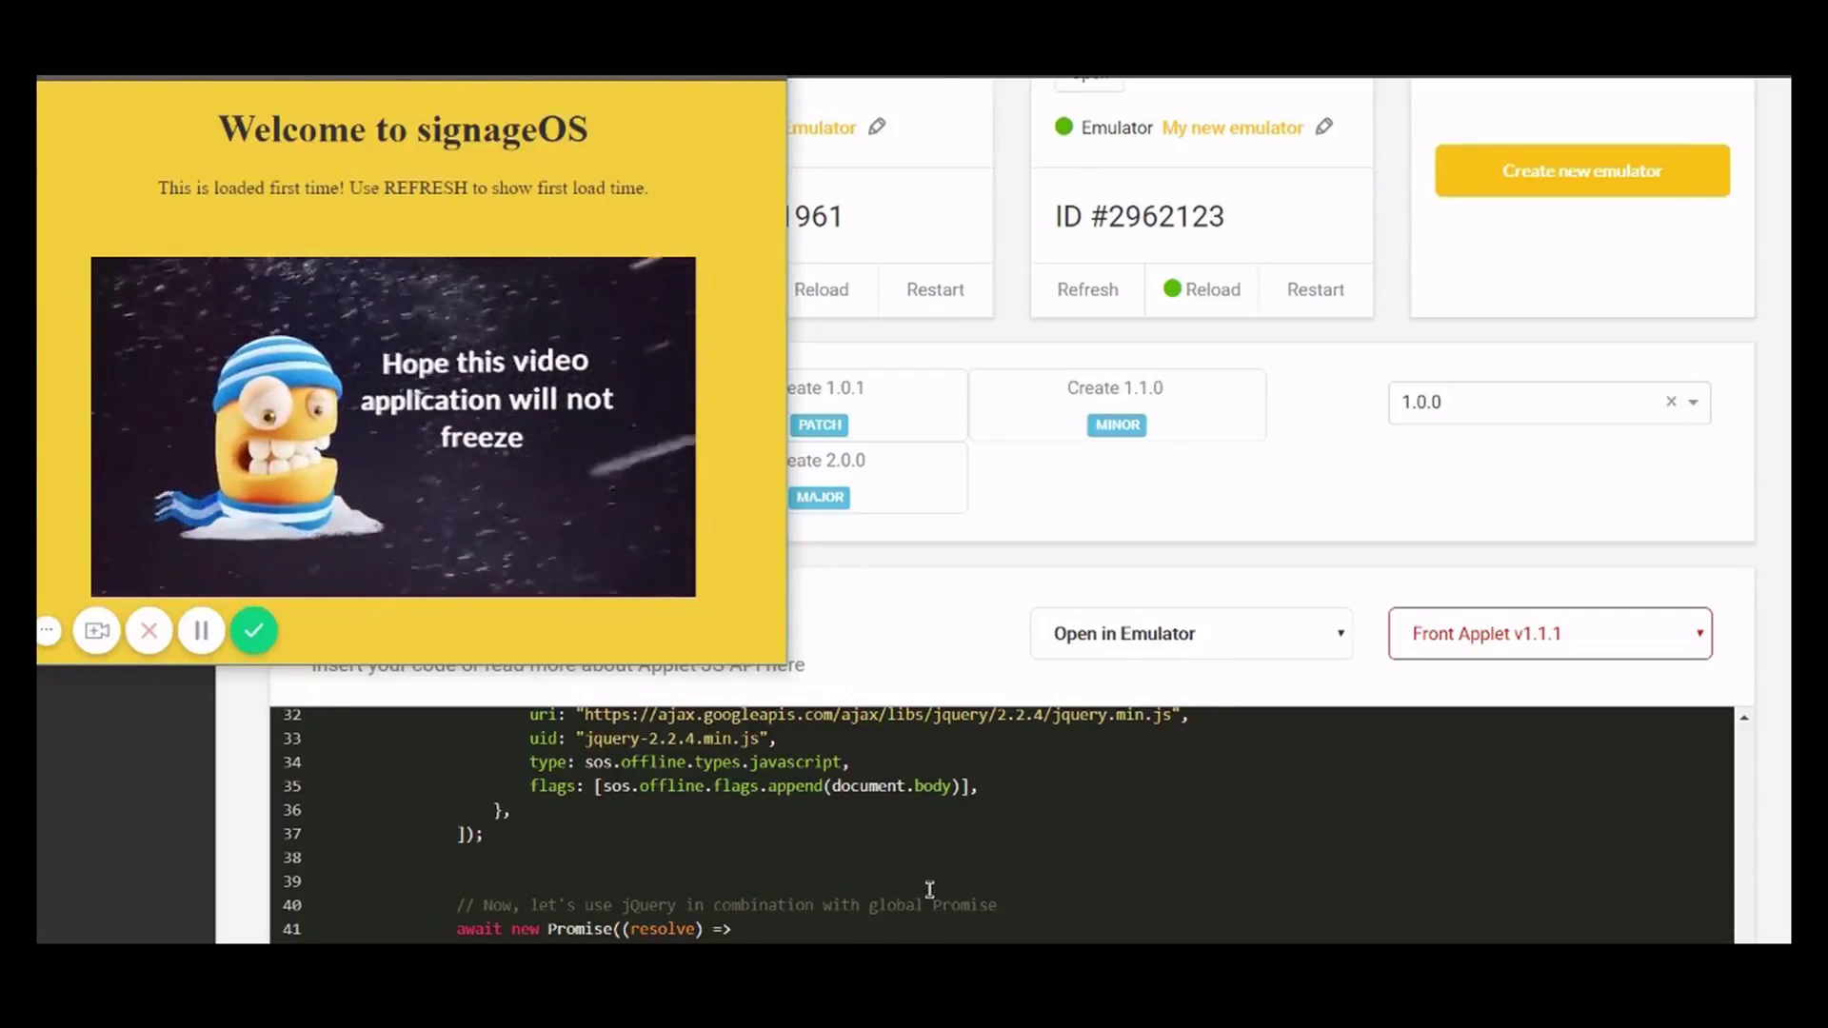
{"action": "scroll", "coordinate": [928, 890], "scroll_direction": "down", "scroll_amount": 10}
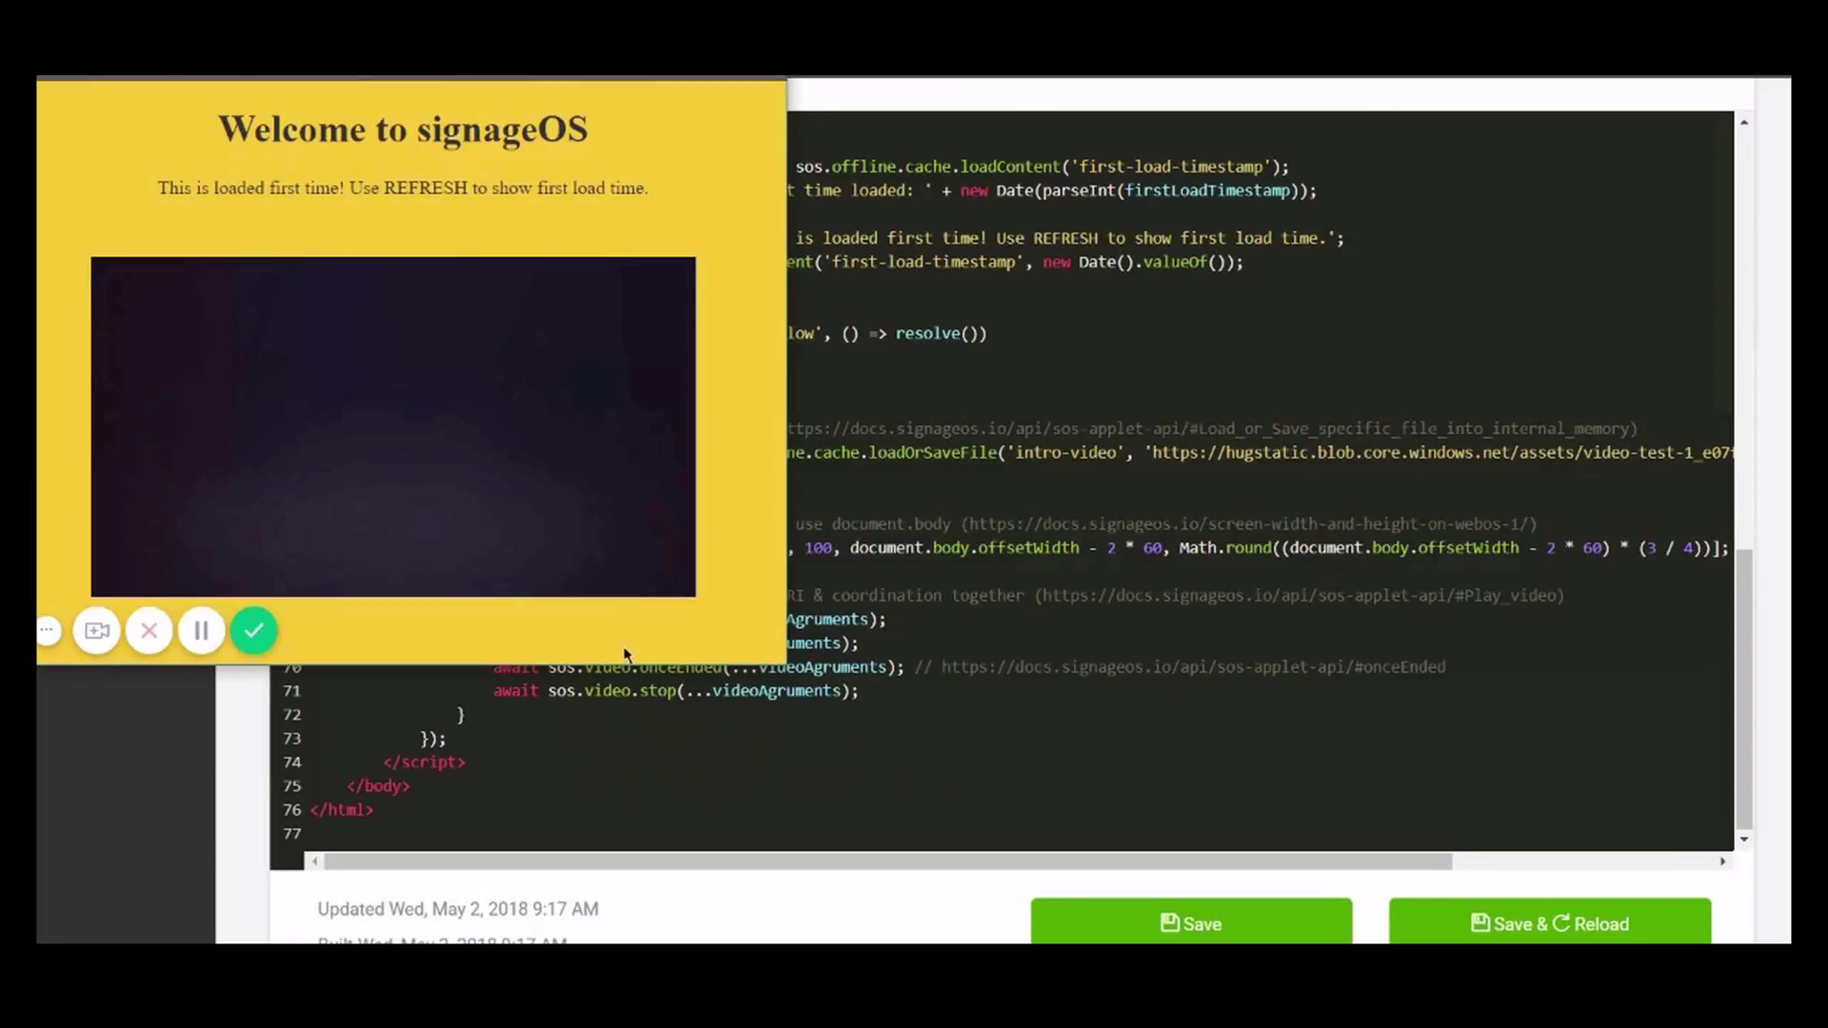
{"action": "right_click", "coordinate": [636, 215]}
{"action": "left_click", "coordinate": [755, 444]}
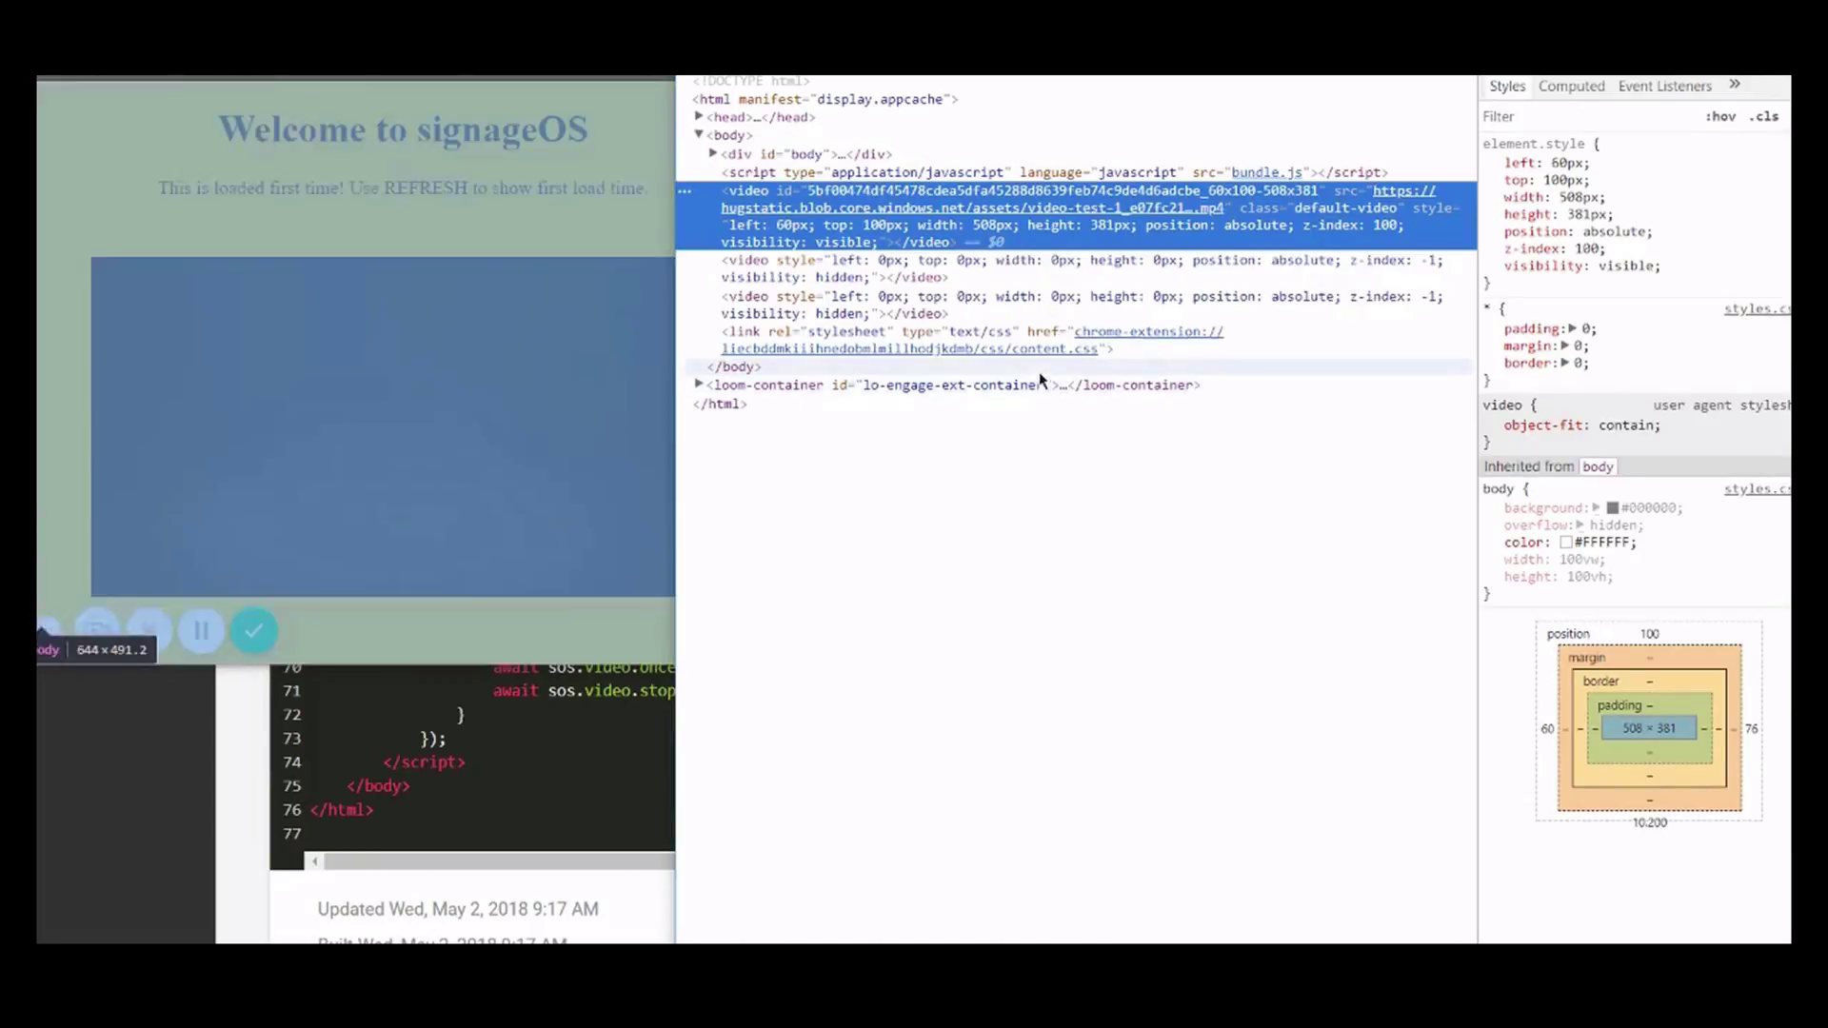
{"action": "key", "text": "F12"}
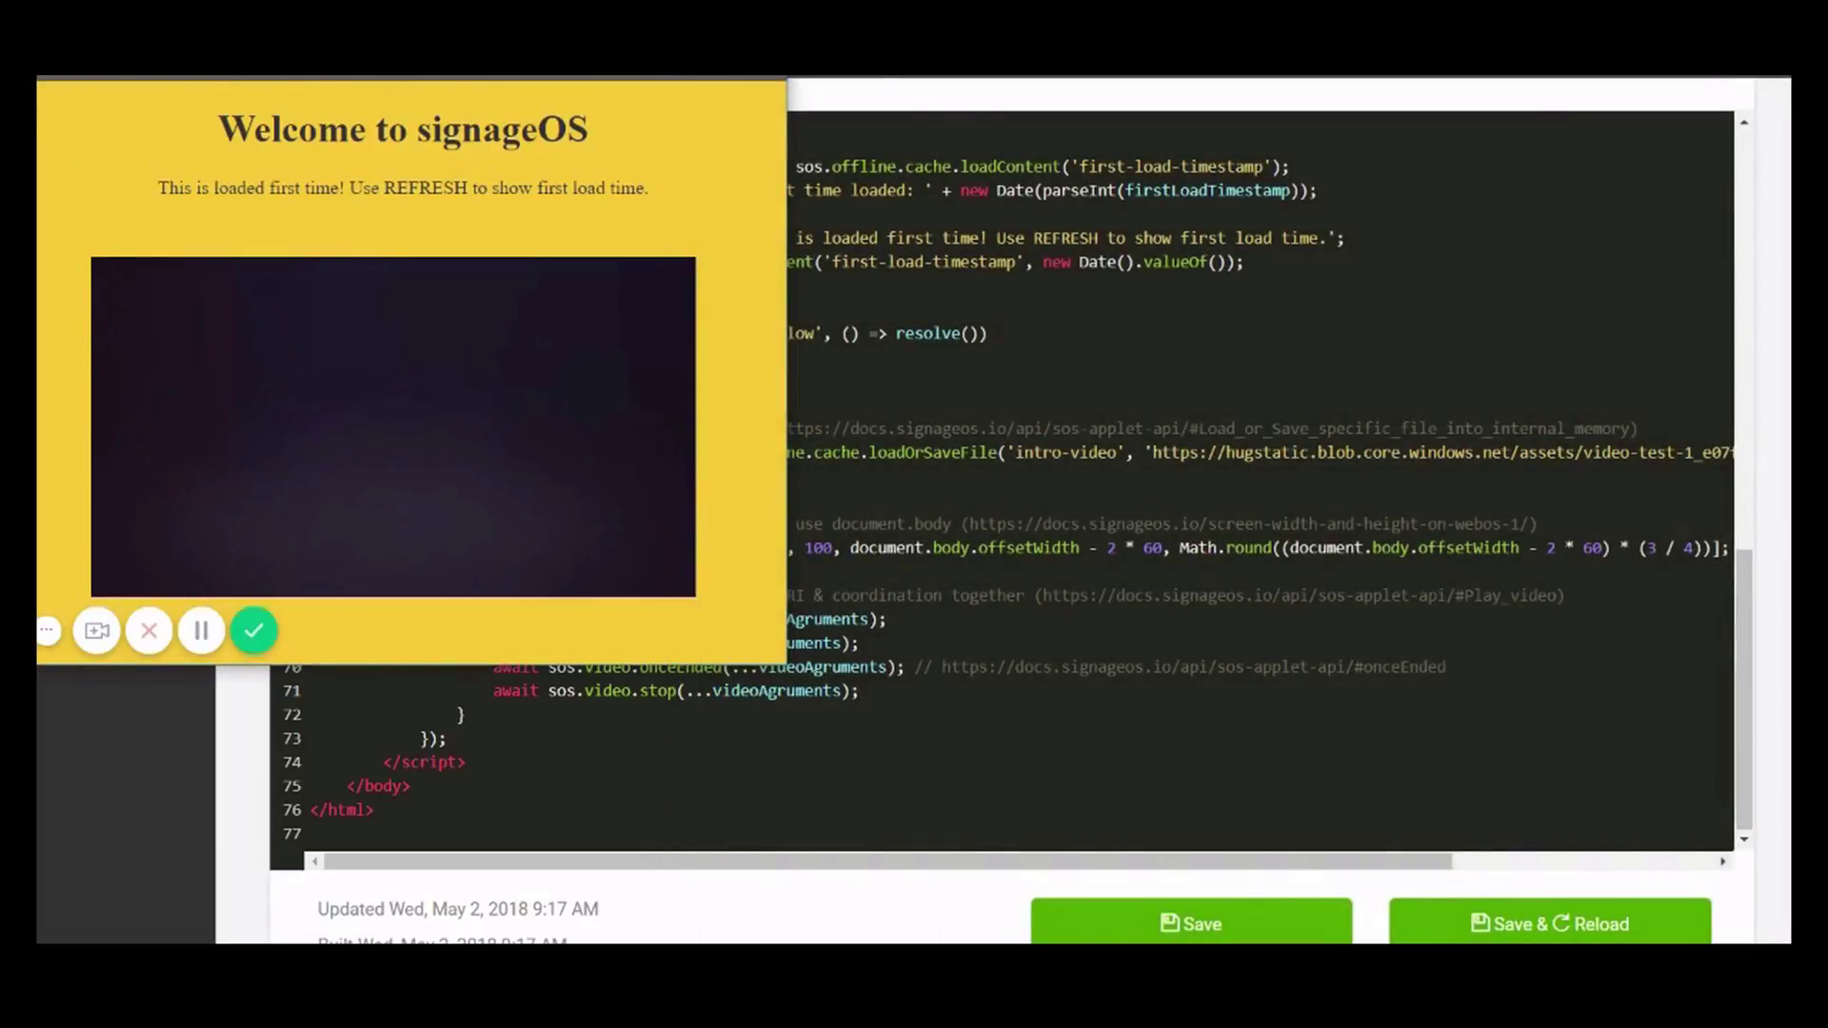
{"action": "scroll", "coordinate": [1759, 351], "scroll_direction": "up", "scroll_amount": 5}
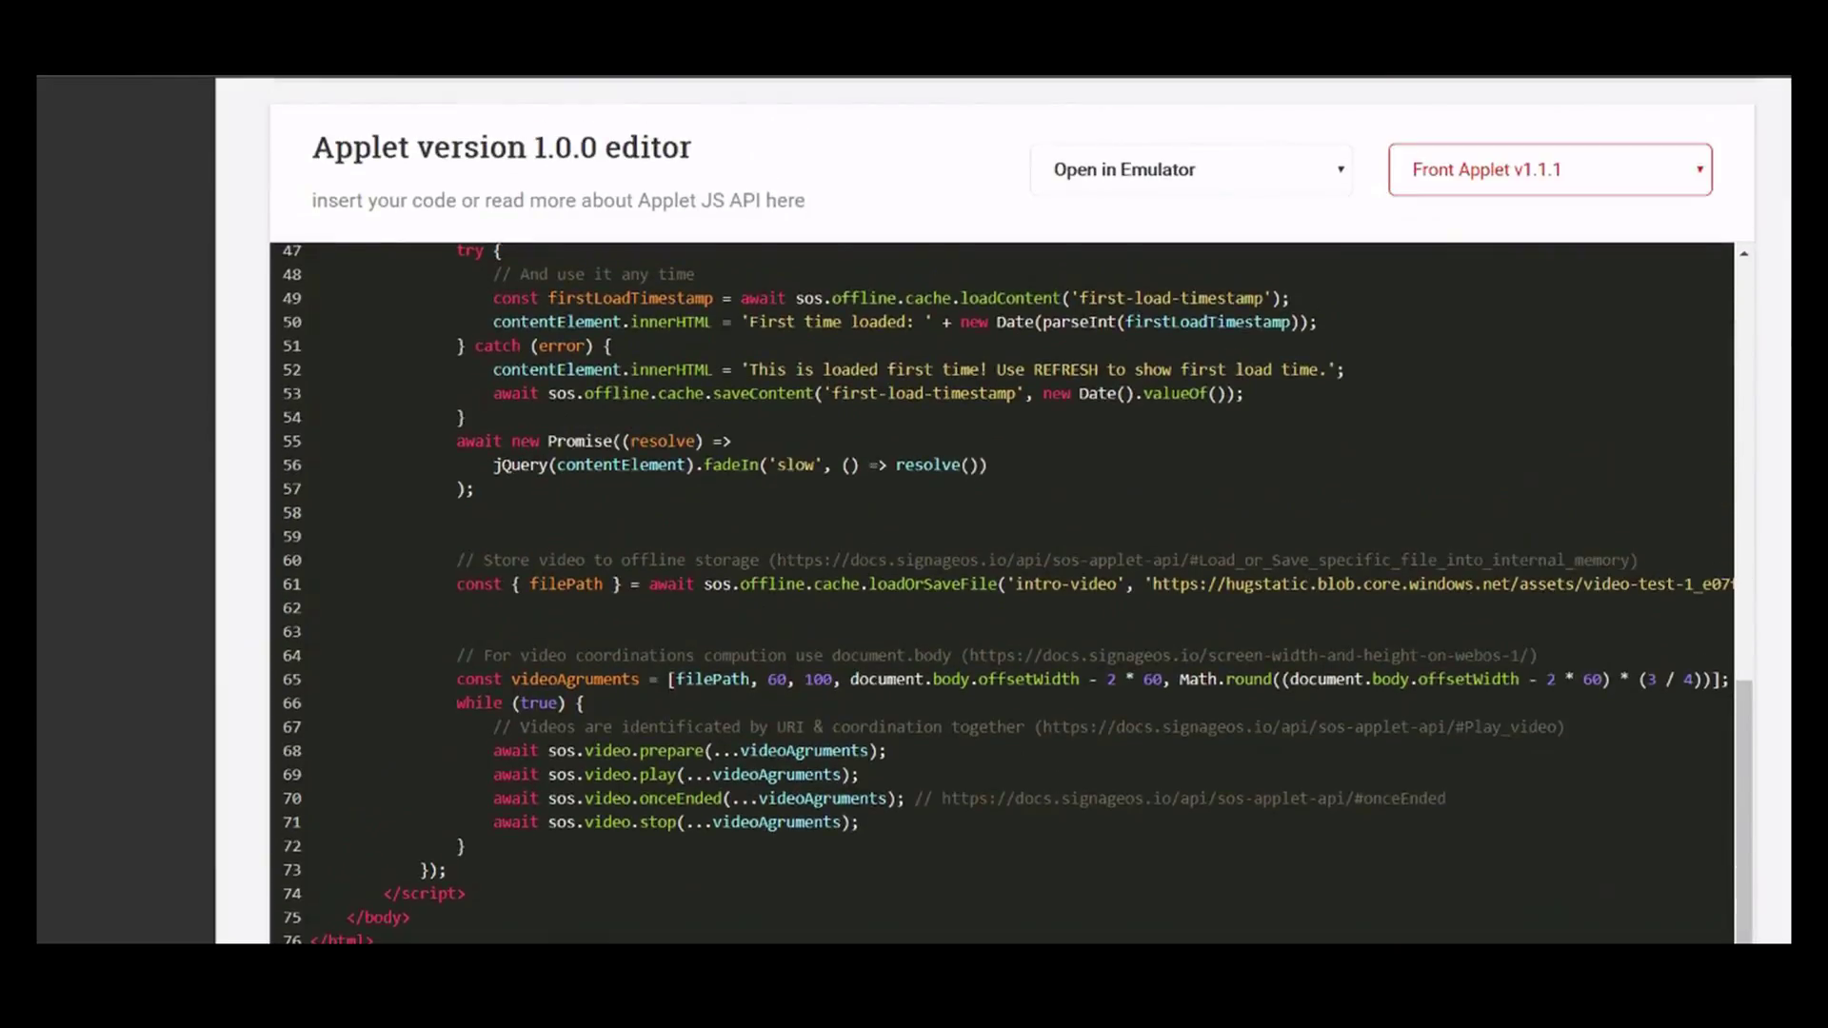
Create an emulator named 'The newest Emulator' and confirm it is offered for preview
{"action": "scroll", "coordinate": [1759, 351], "scroll_direction": "up", "scroll_amount": 1}
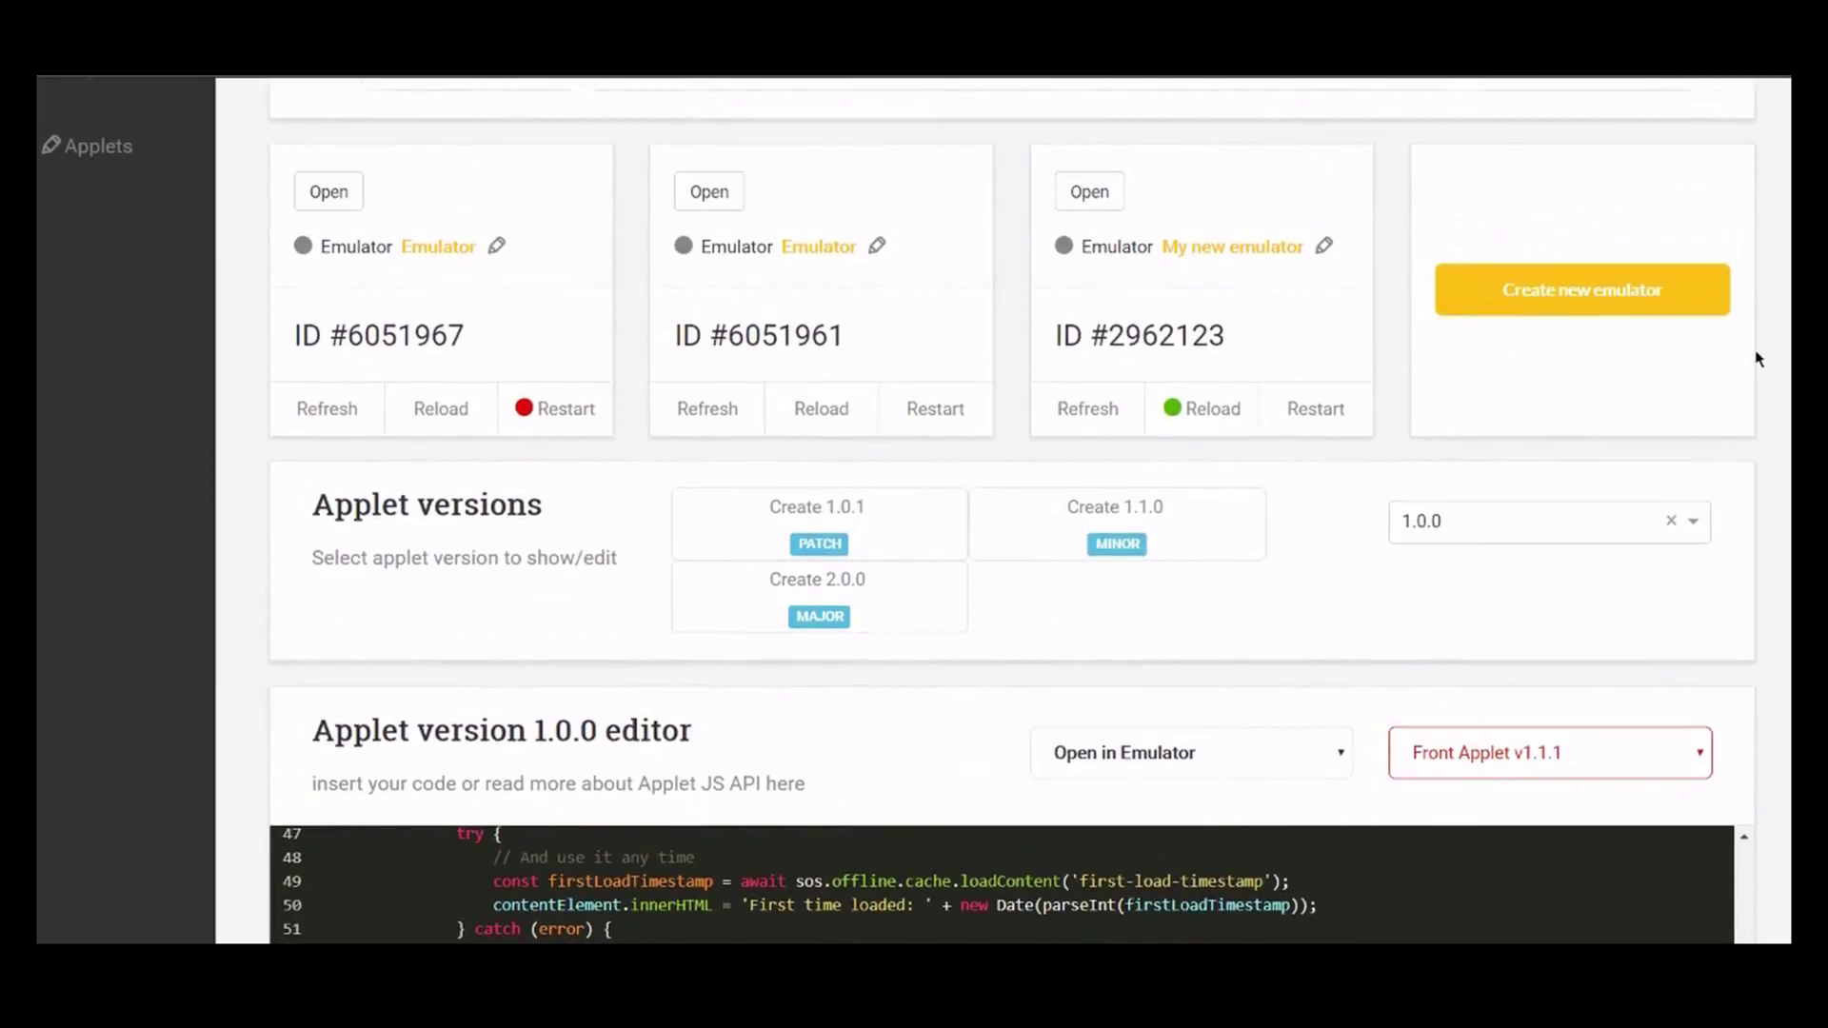
{"action": "left_click", "coordinate": [1599, 294]}
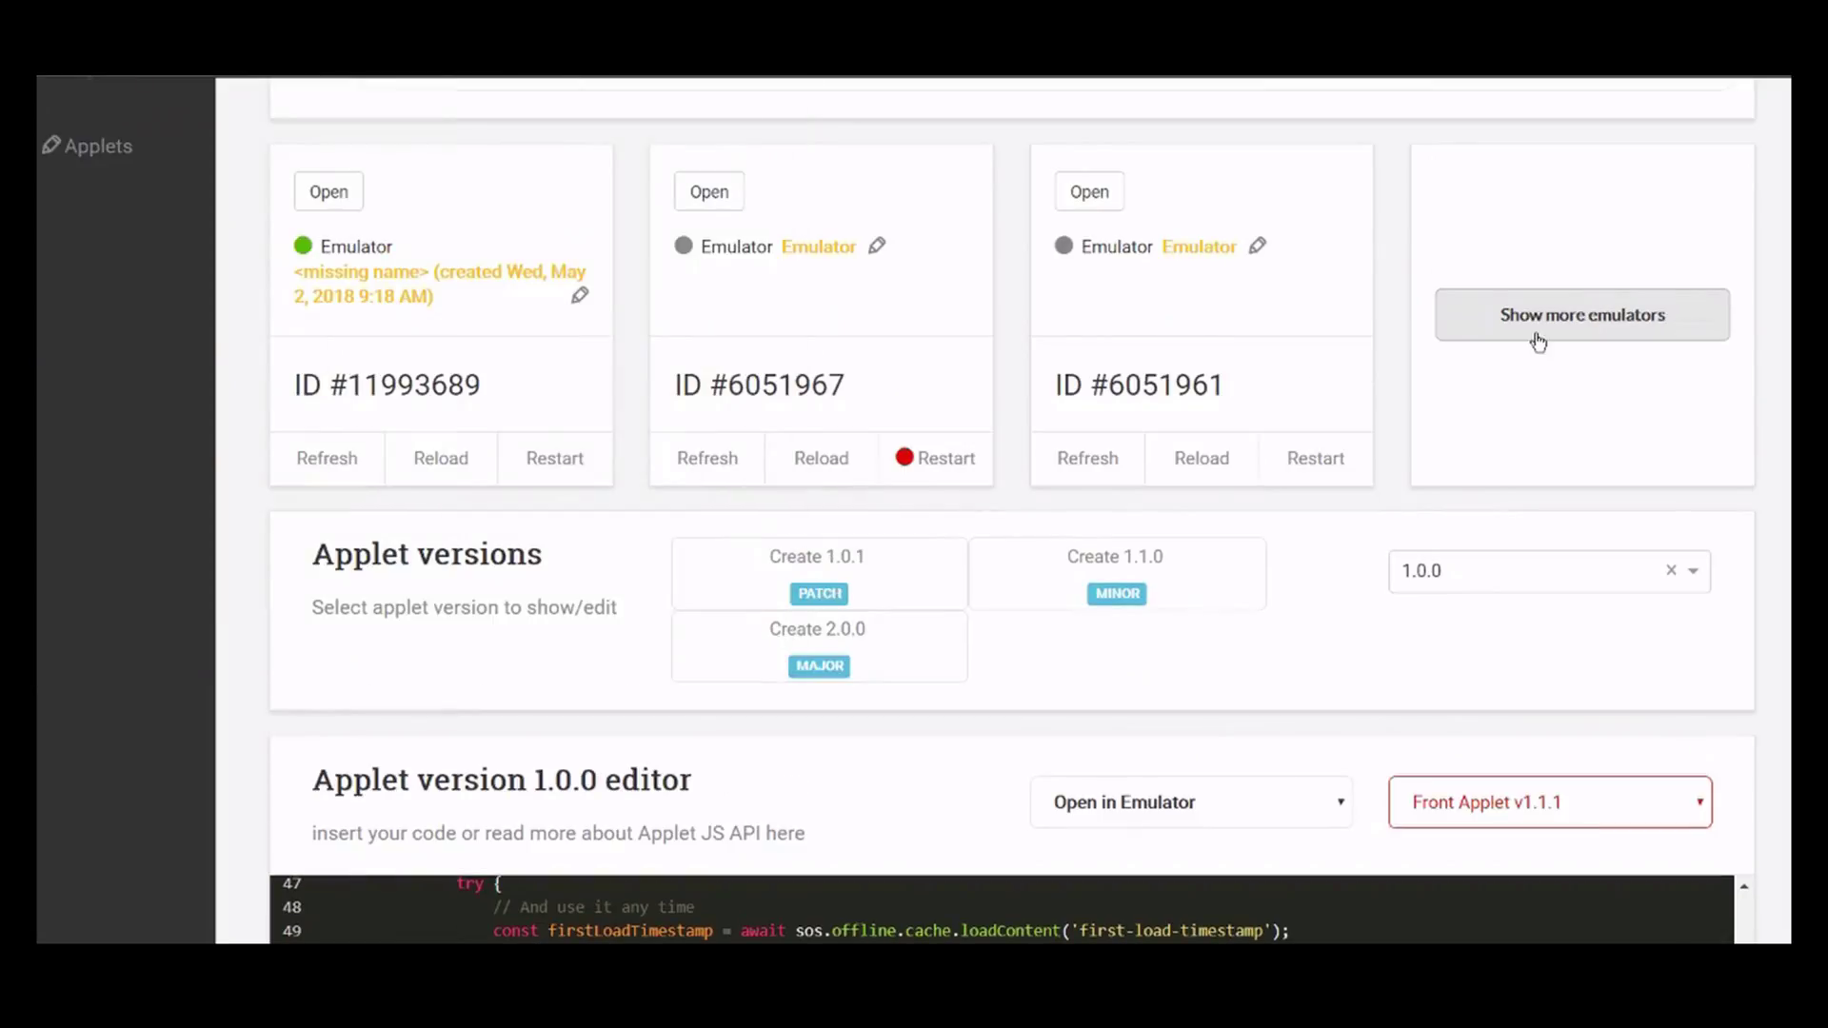
{"action": "left_click", "coordinate": [576, 293]}
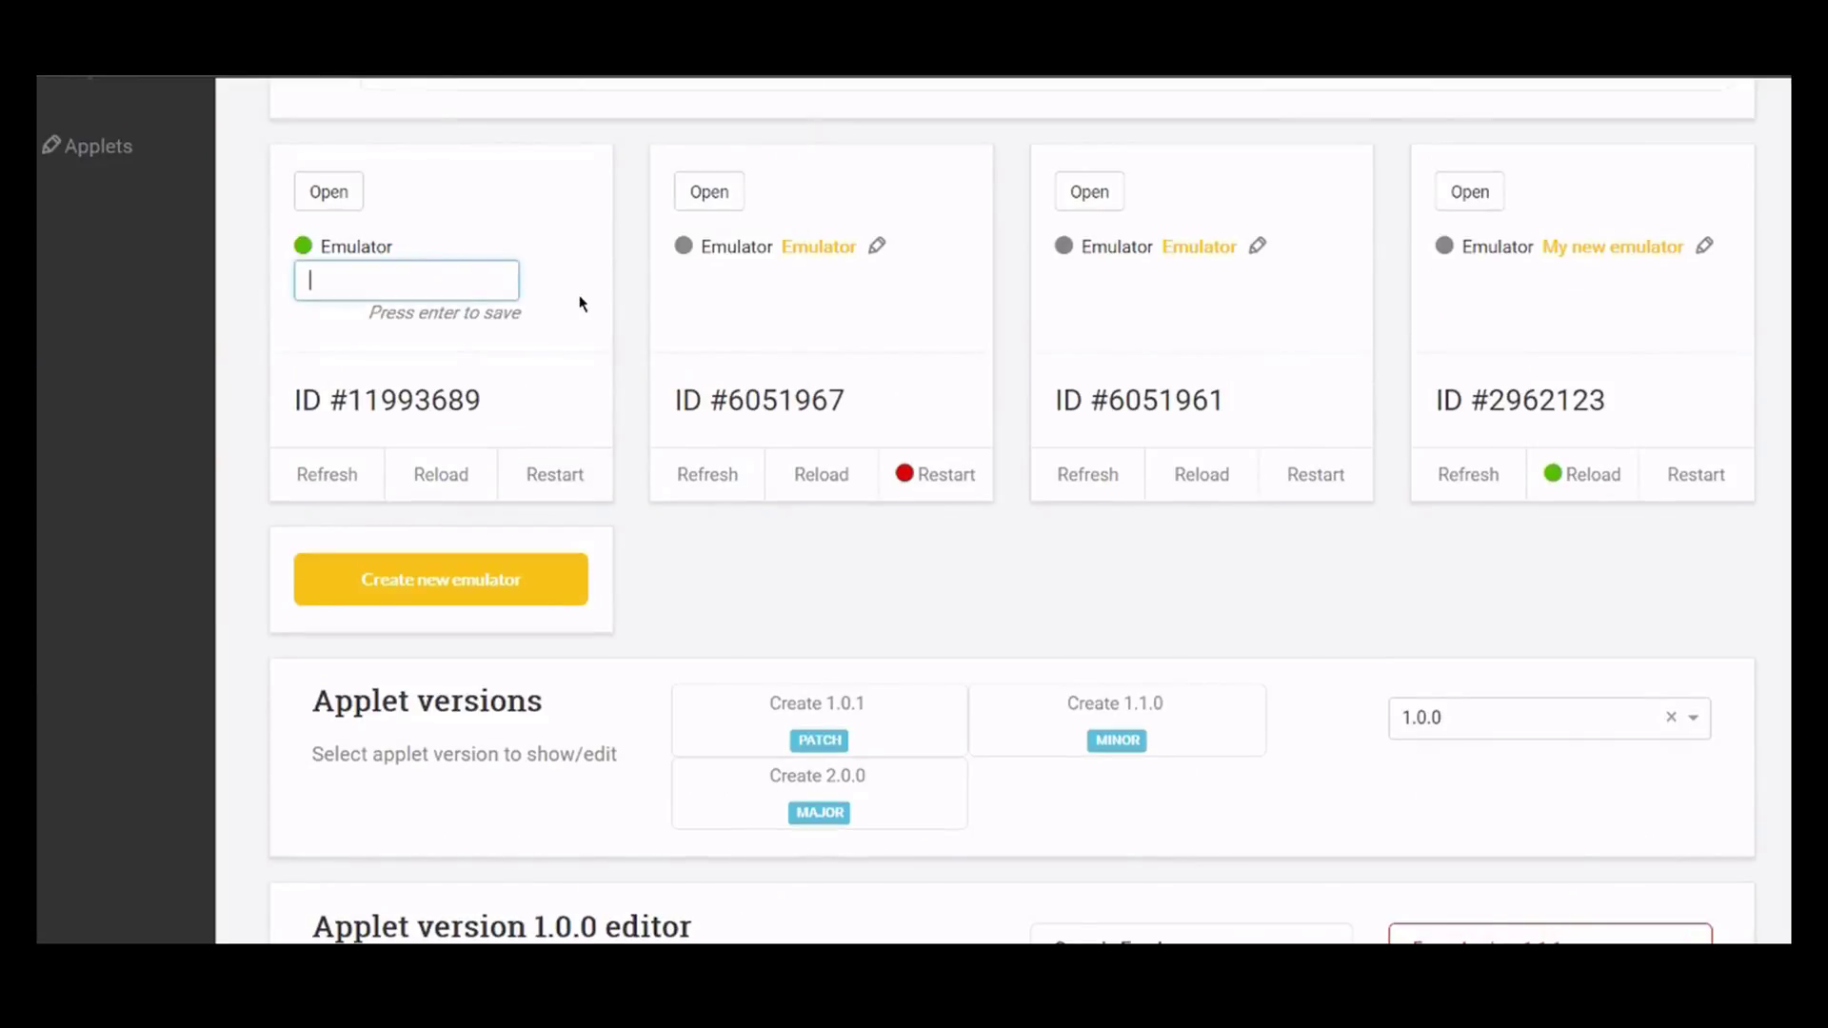
{"action": "type", "text": "The new"}
{"action": "type", "text": "est Emulator"}
{"action": "key", "text": "Return"}
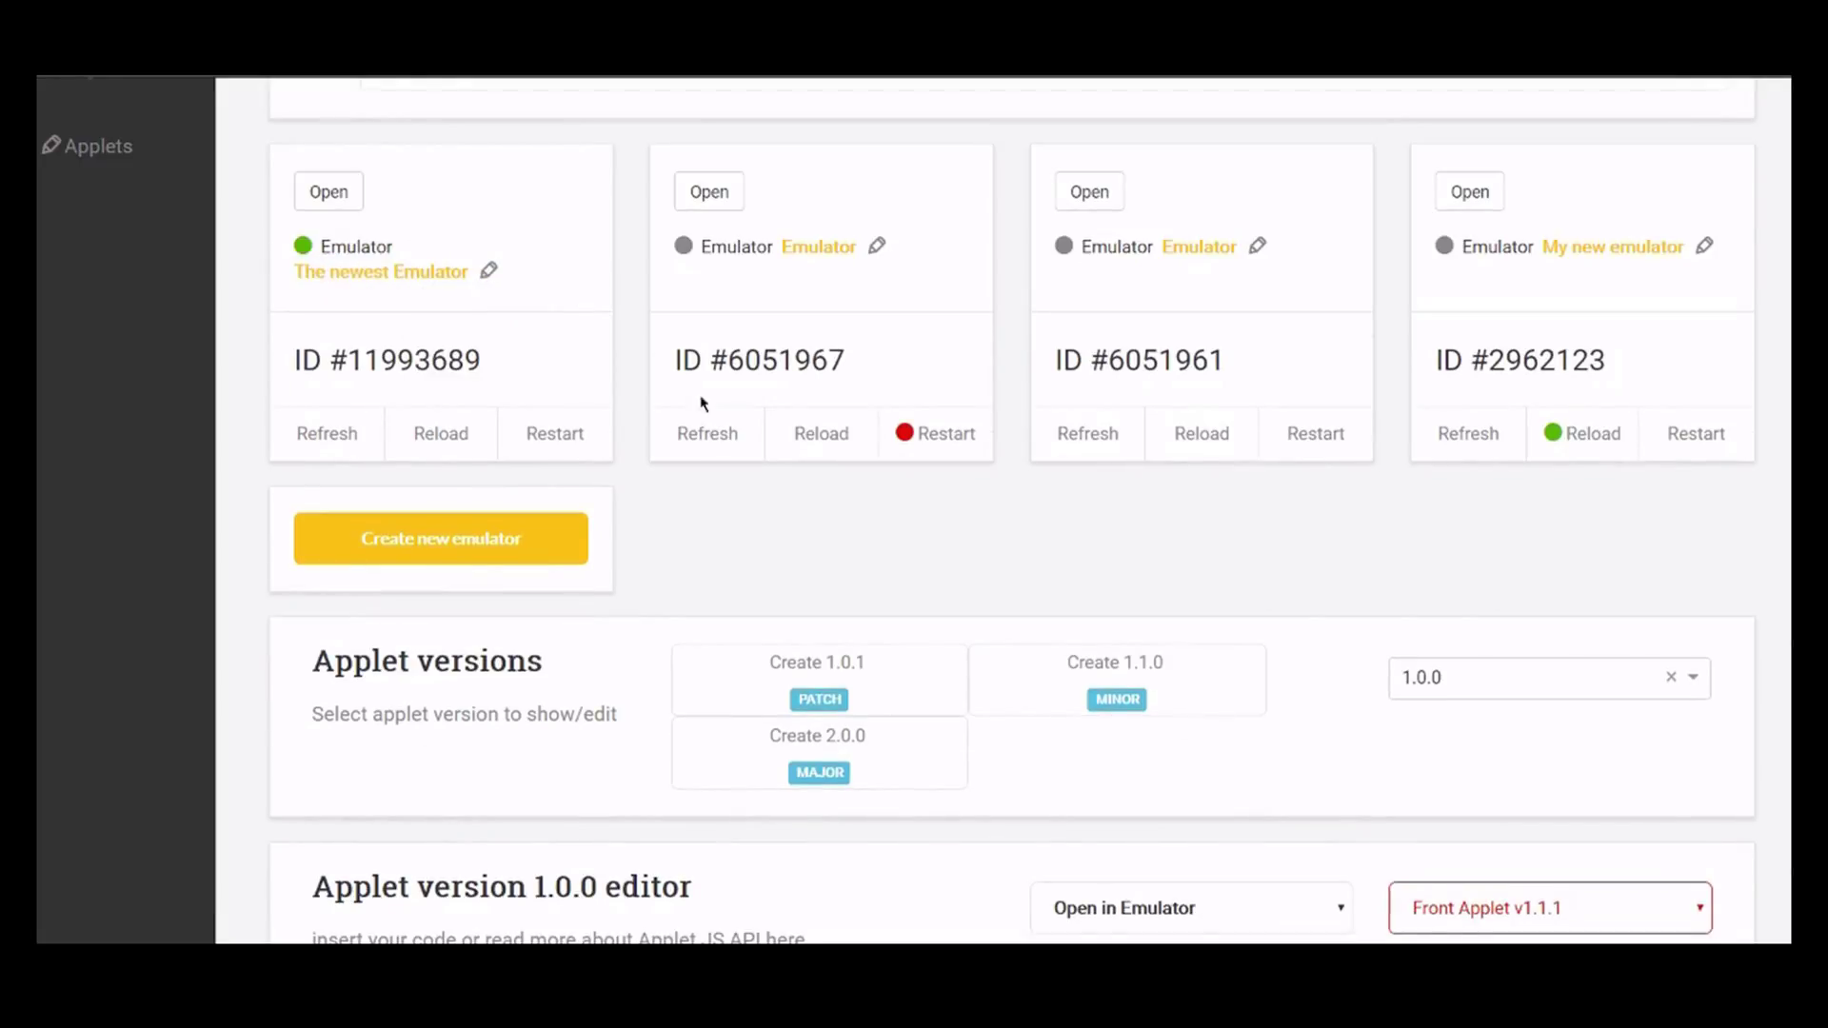
{"action": "scroll", "coordinate": [1146, 534], "scroll_direction": "down", "scroll_amount": 4}
{"action": "left_click", "coordinate": [1169, 556]}
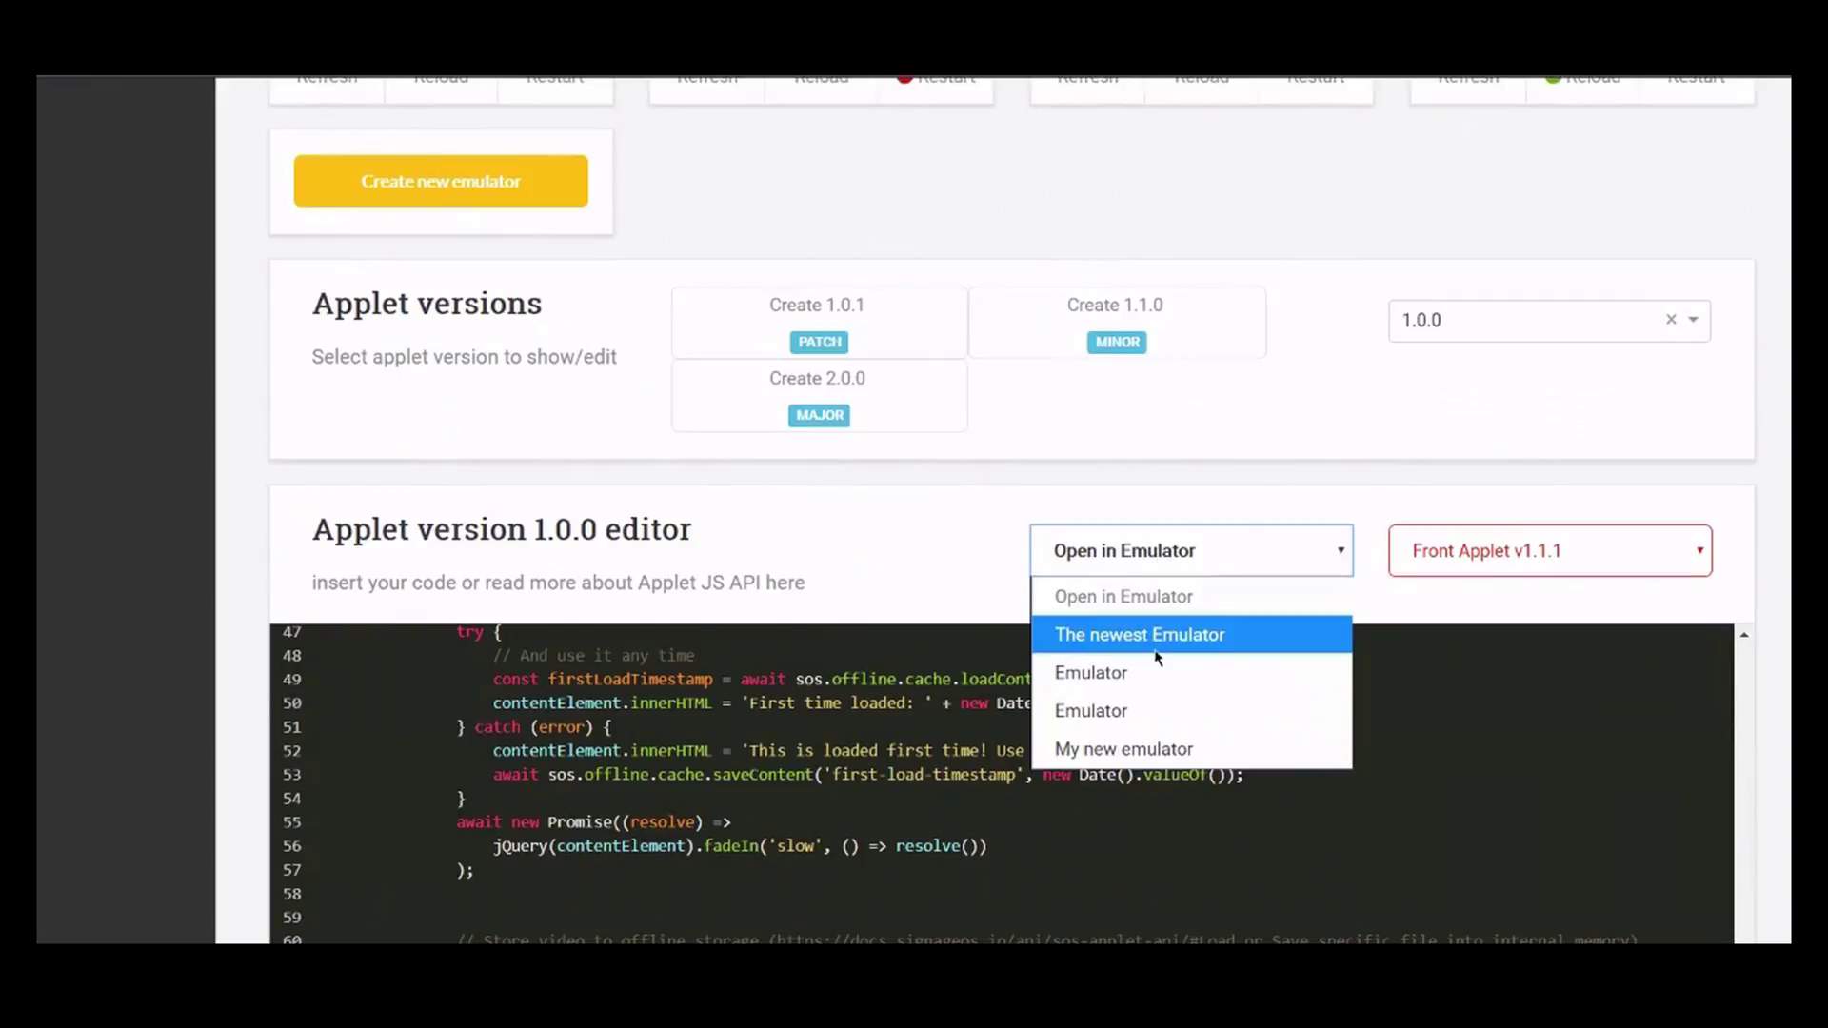
{"action": "scroll", "coordinate": [255, 550], "scroll_direction": "down", "scroll_amount": 3}
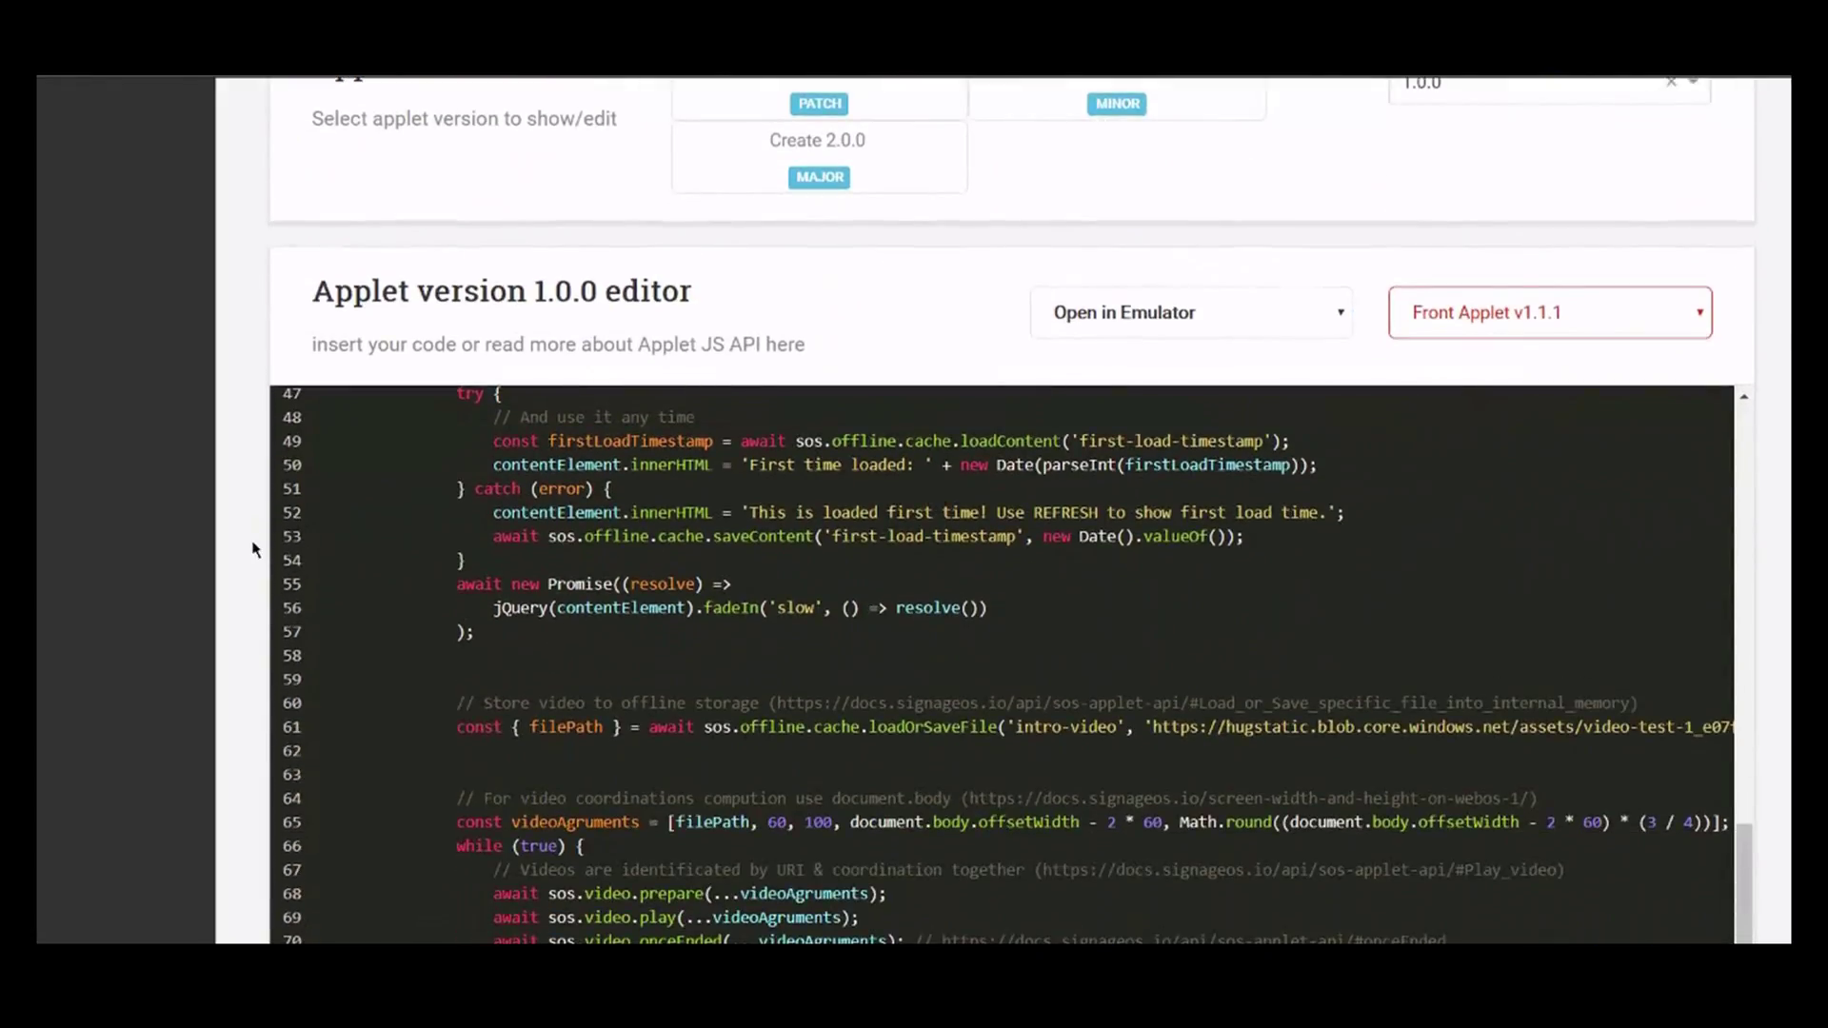
{"action": "scroll", "coordinate": [255, 549], "scroll_direction": "down", "scroll_amount": 3}
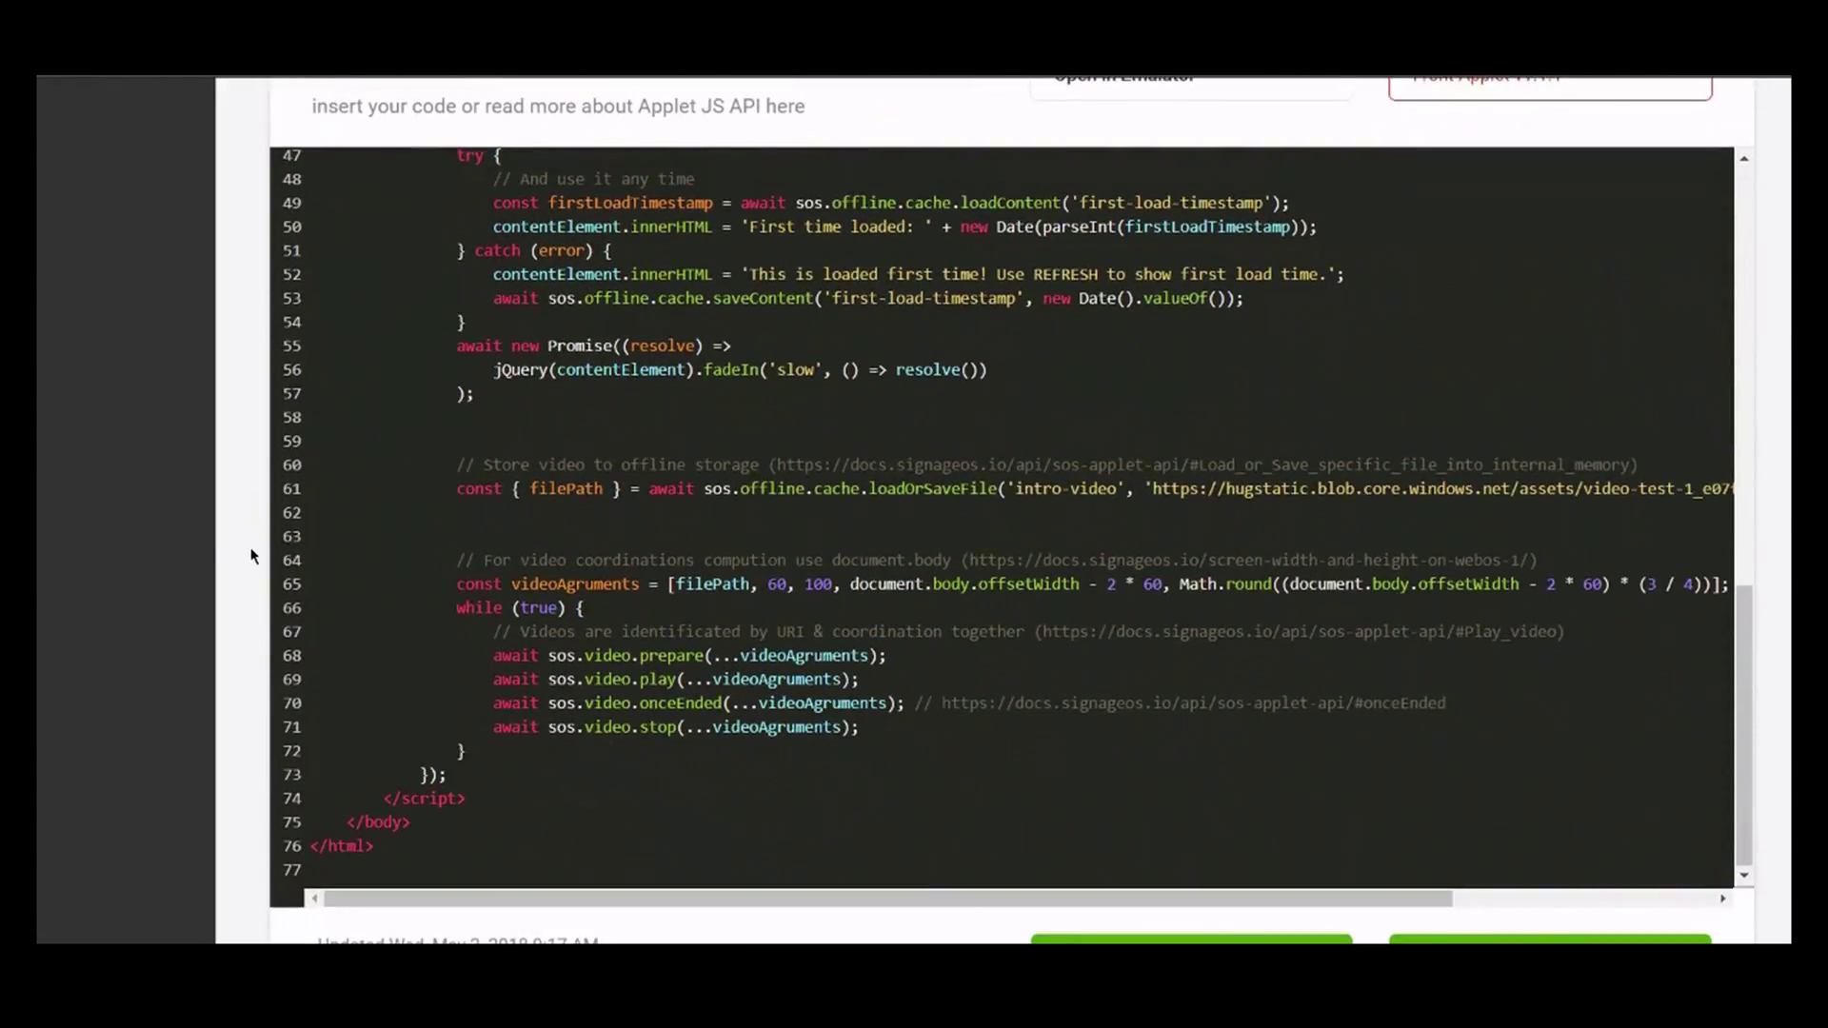
{"action": "scroll", "coordinate": [239, 554], "scroll_direction": "down", "scroll_amount": 3}
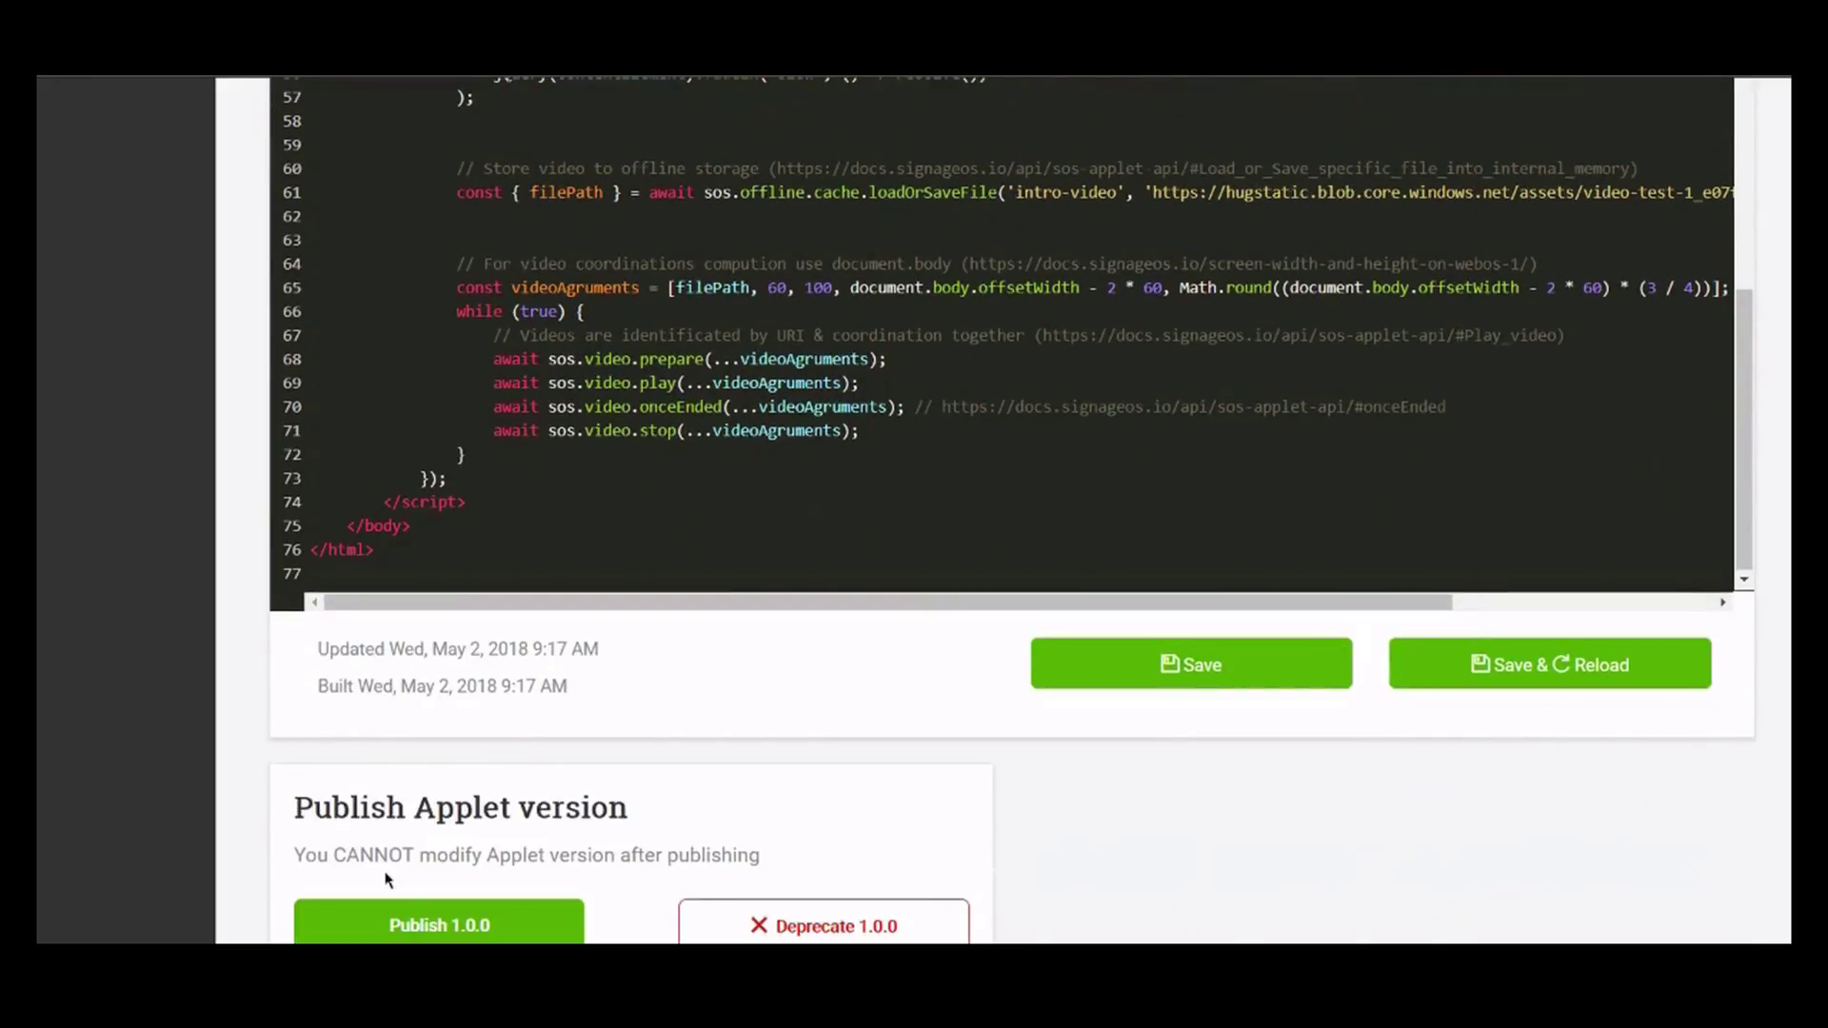